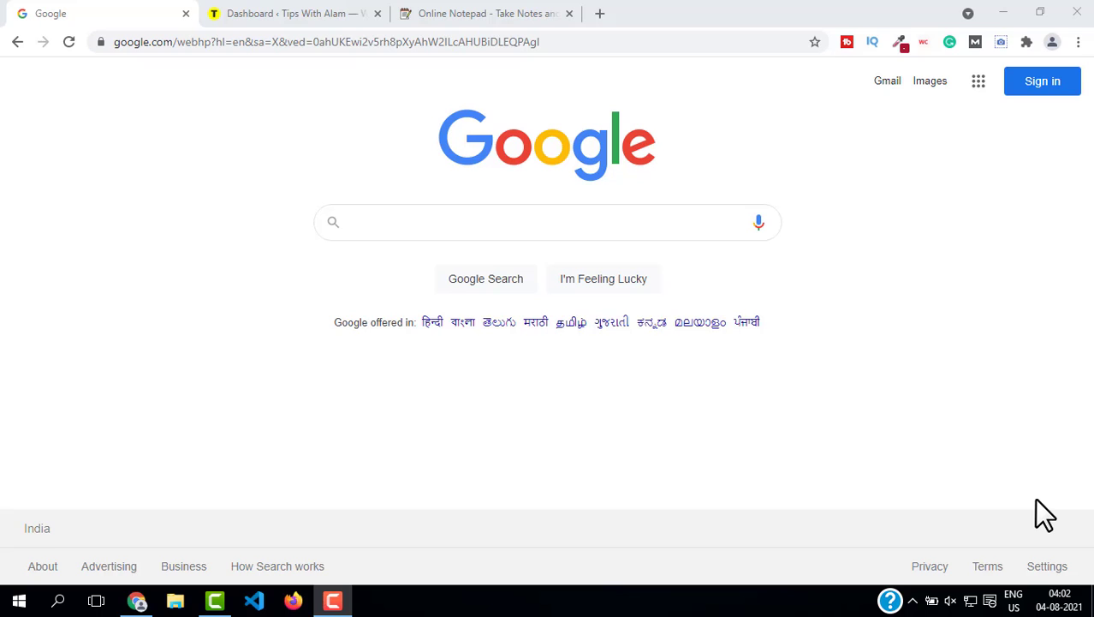
Step: Search Google for chocolate cake recipe and open The Most Amazing Chocolate Cake result
click(410, 222)
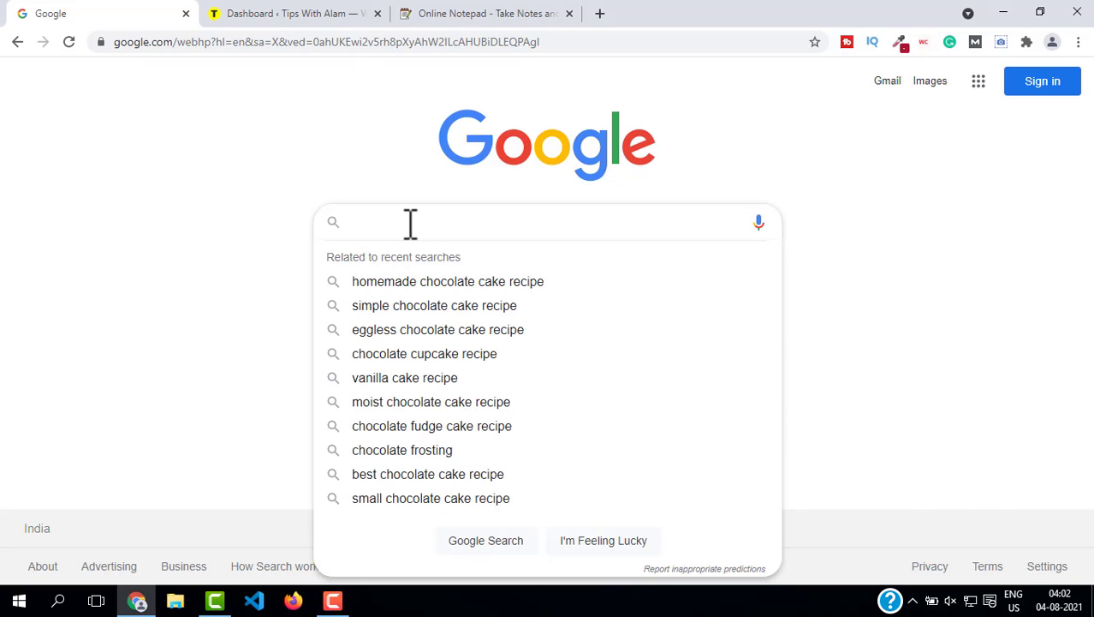
text(ch)
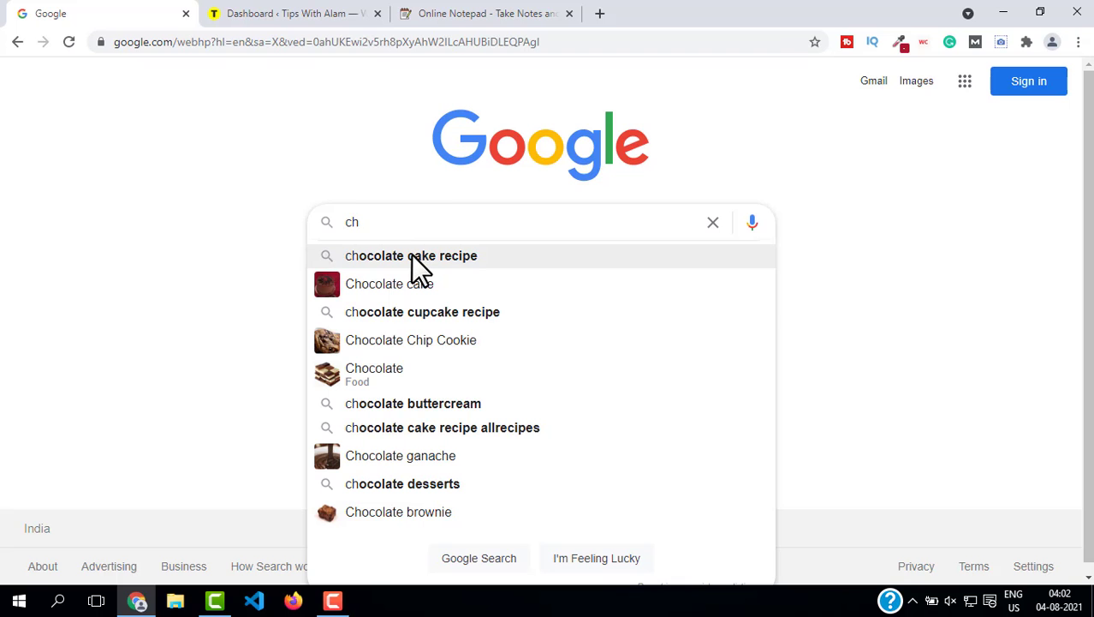
click(411, 255)
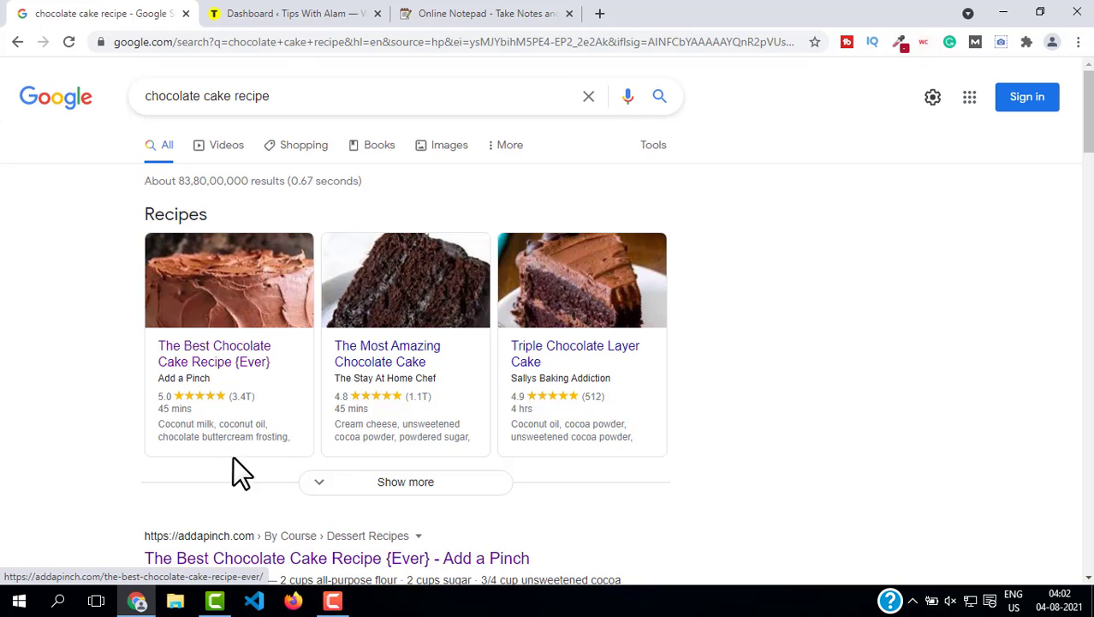
click(379, 361)
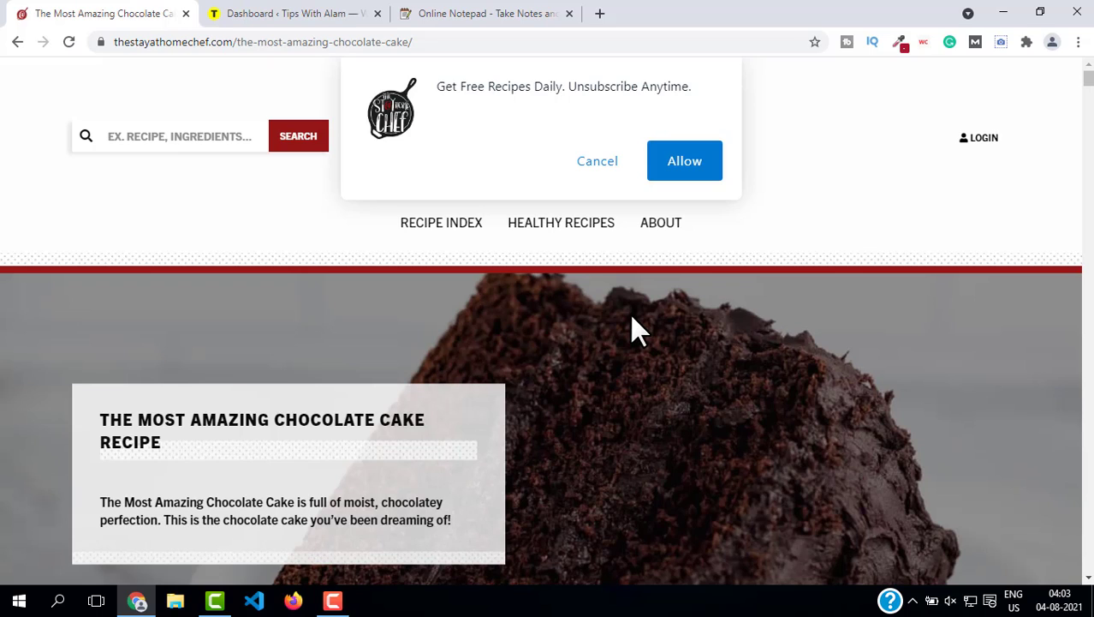
Step: View the recipe page's source and step through the matches for "schema"
key(ctrl+u)
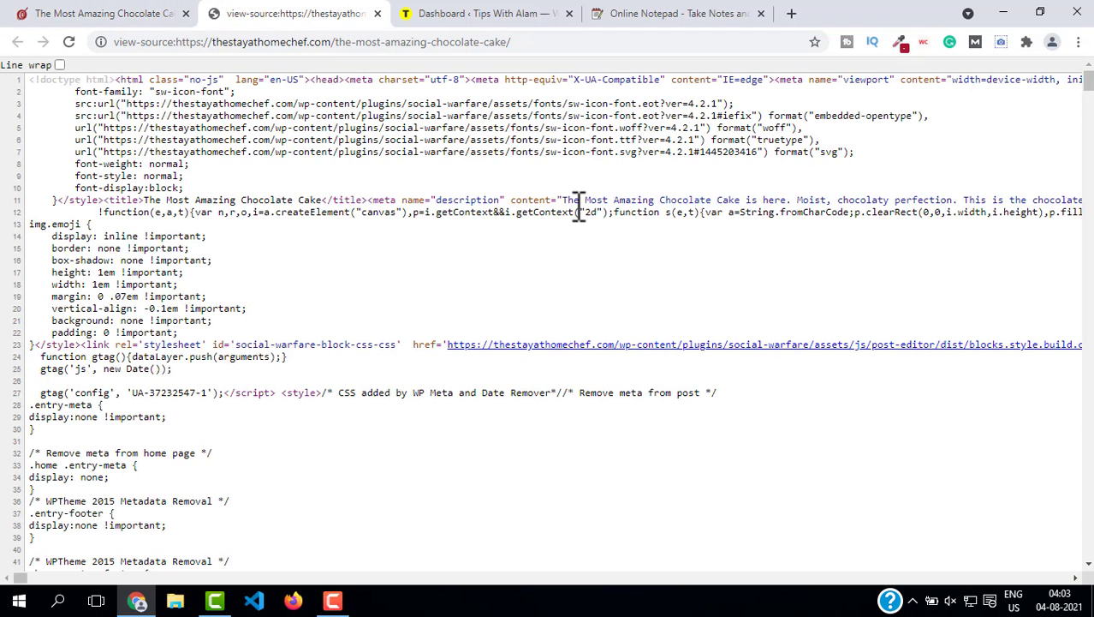
key(ctrl+f)
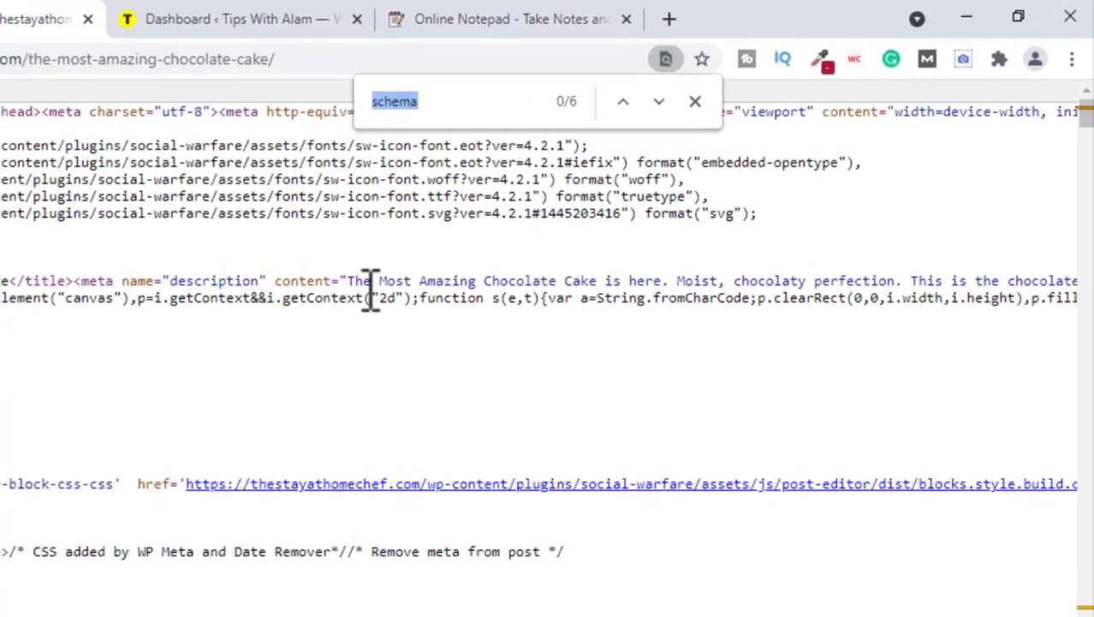
text(schema)
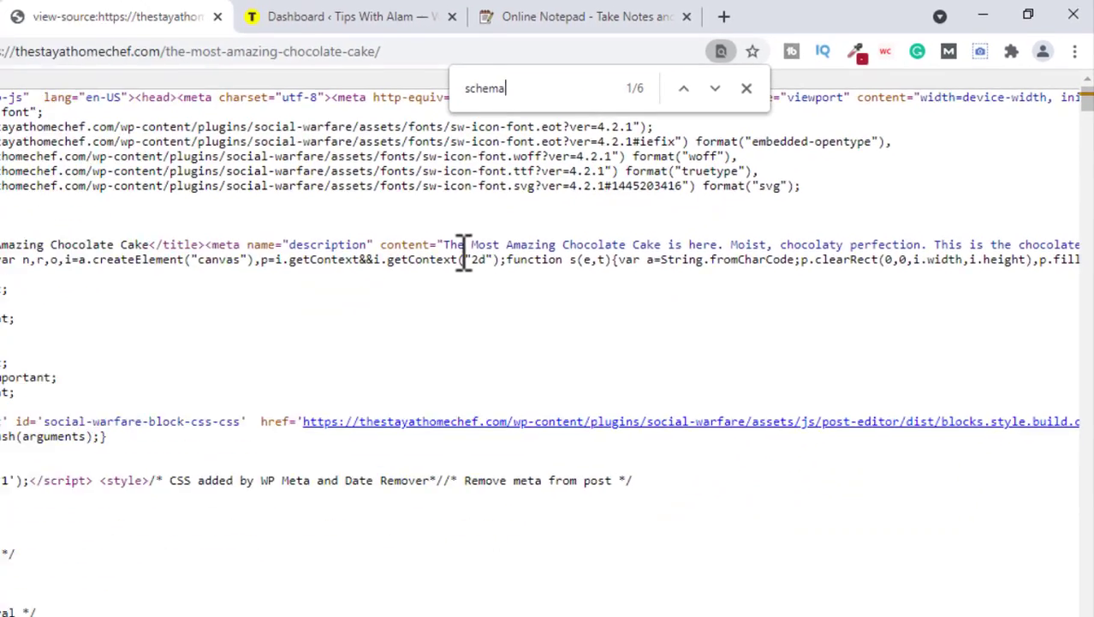
key(Return)
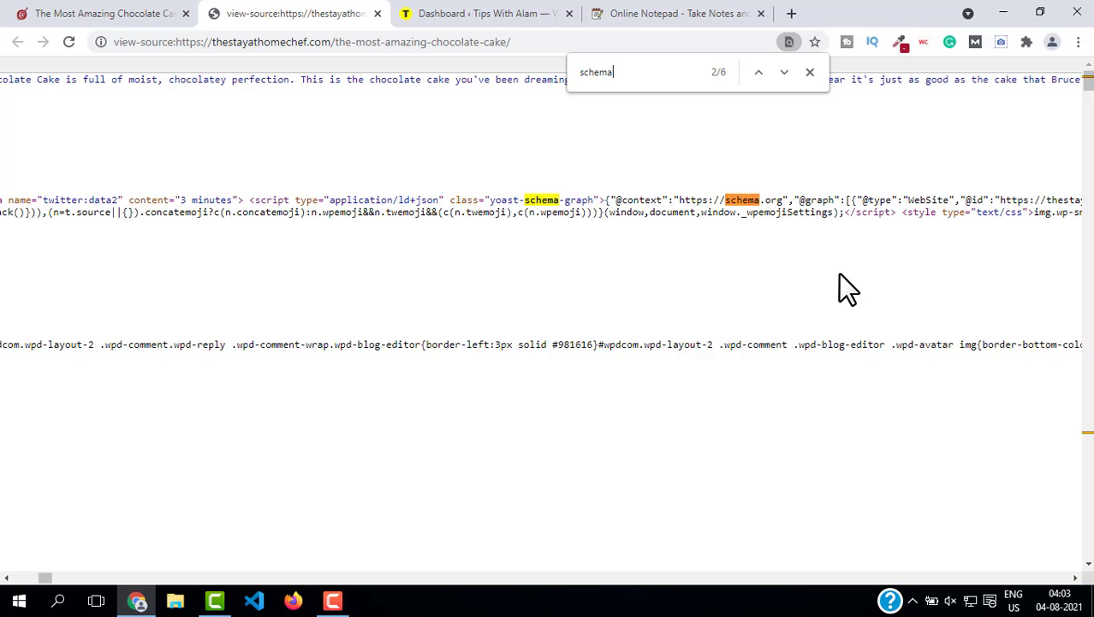
key(Return)
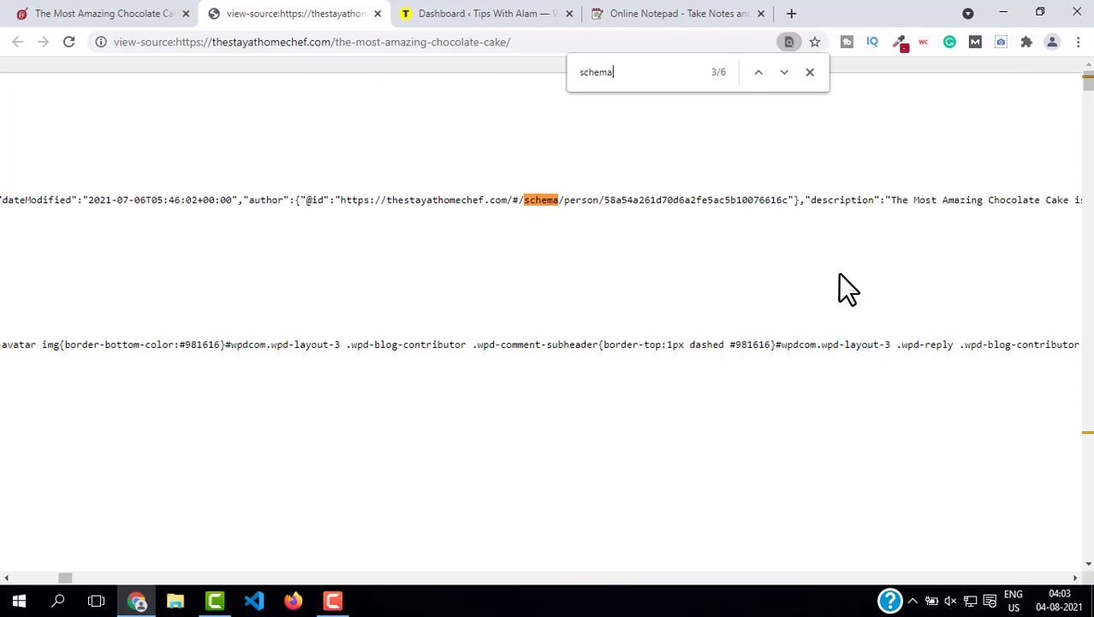
key(Return)
key(Return)
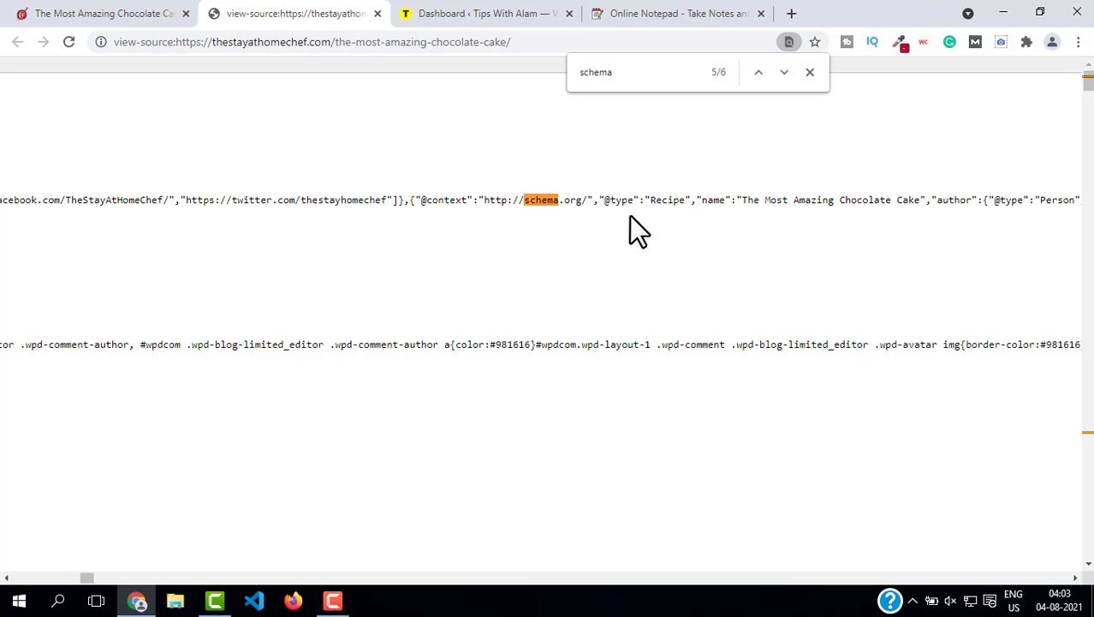
Step: Highlight the Recipe schema markup in the source, then close the source tab
click(128, 14)
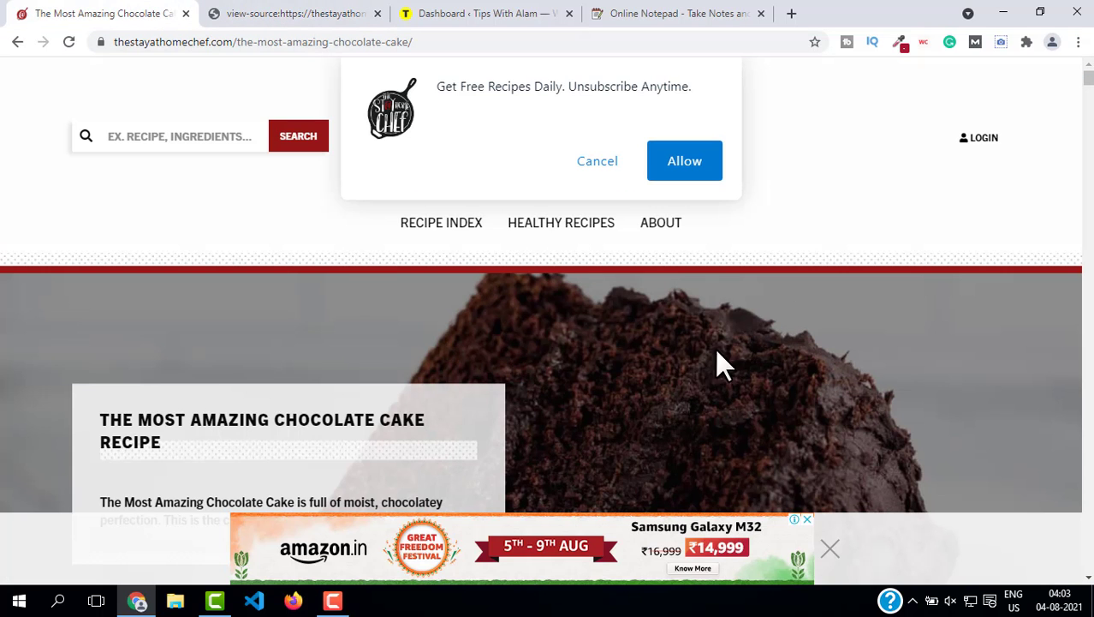
click(300, 13)
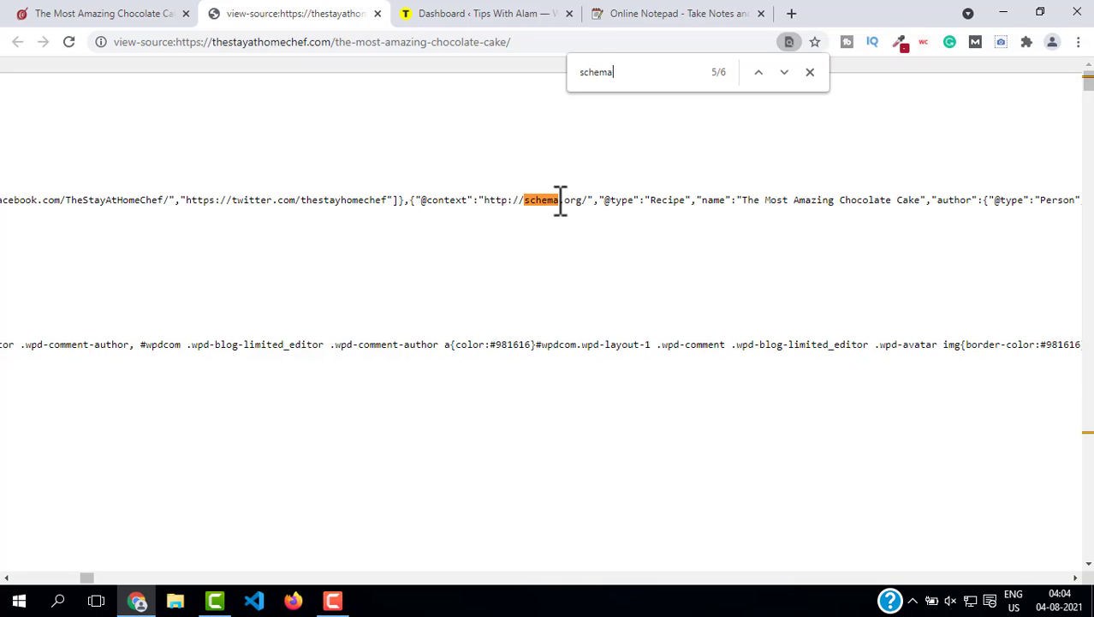
drag(559, 201, 818, 216)
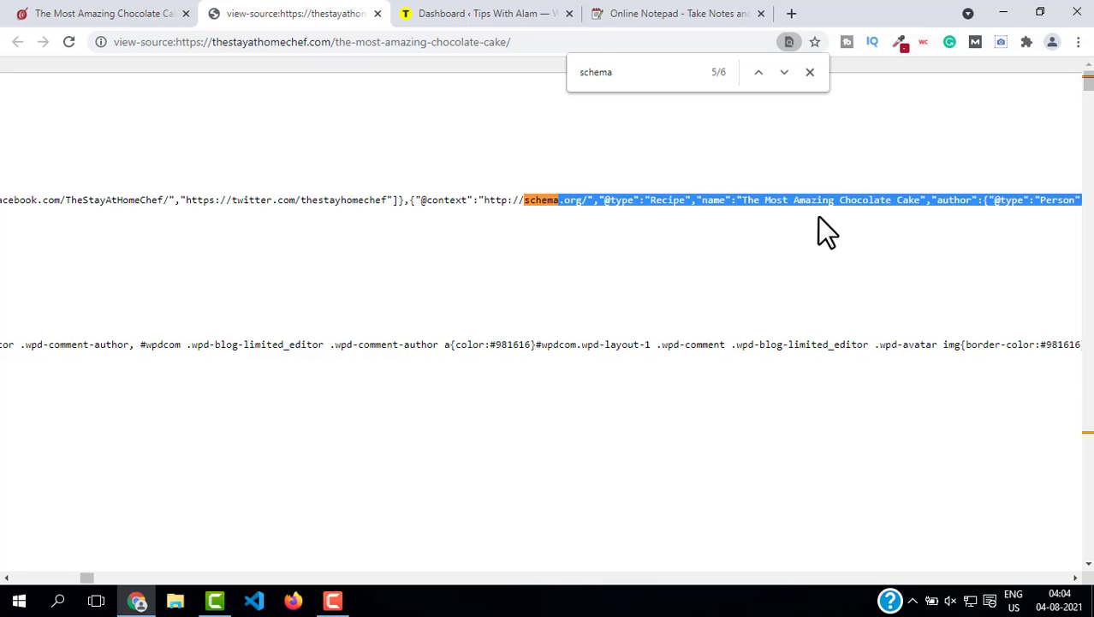
click(378, 13)
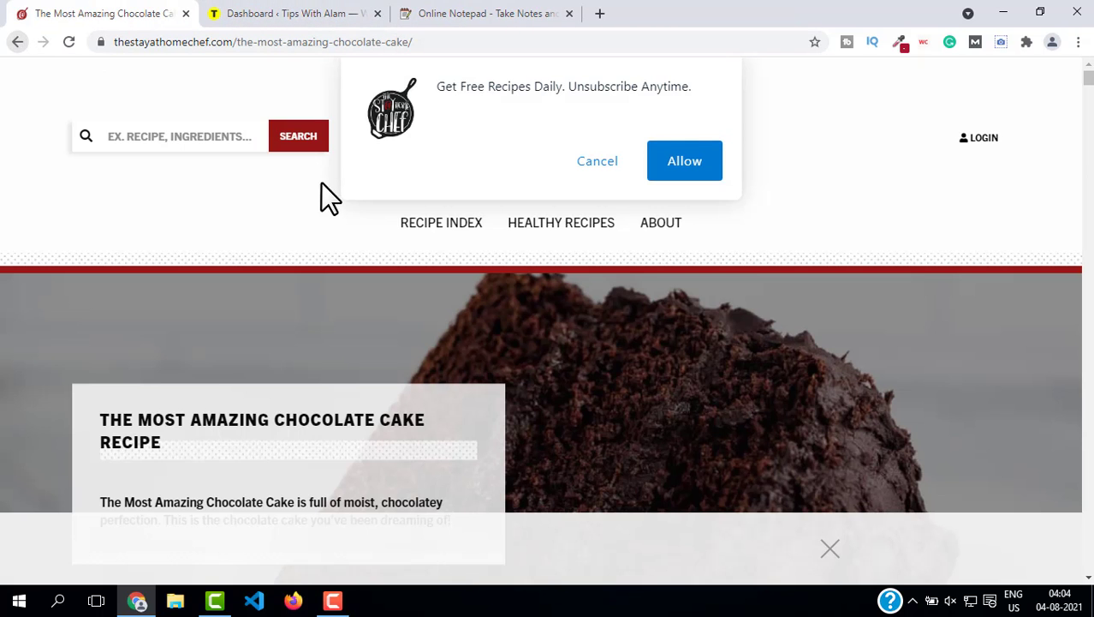
Step: Return to the results and search Google for samsung note 20 ultra
key(alt+Left)
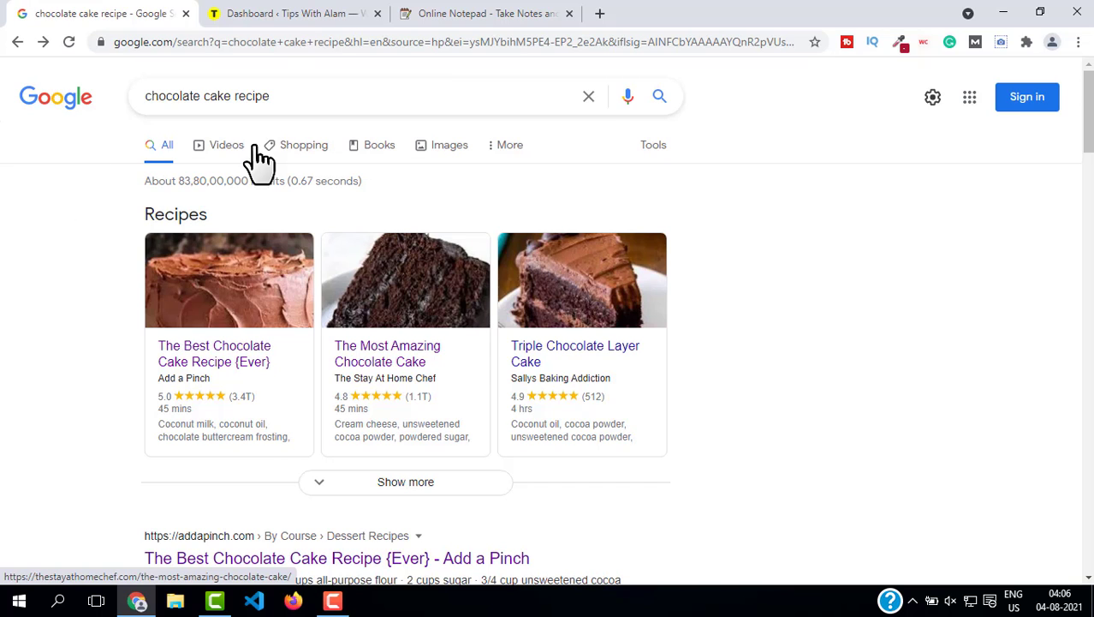
click(287, 100)
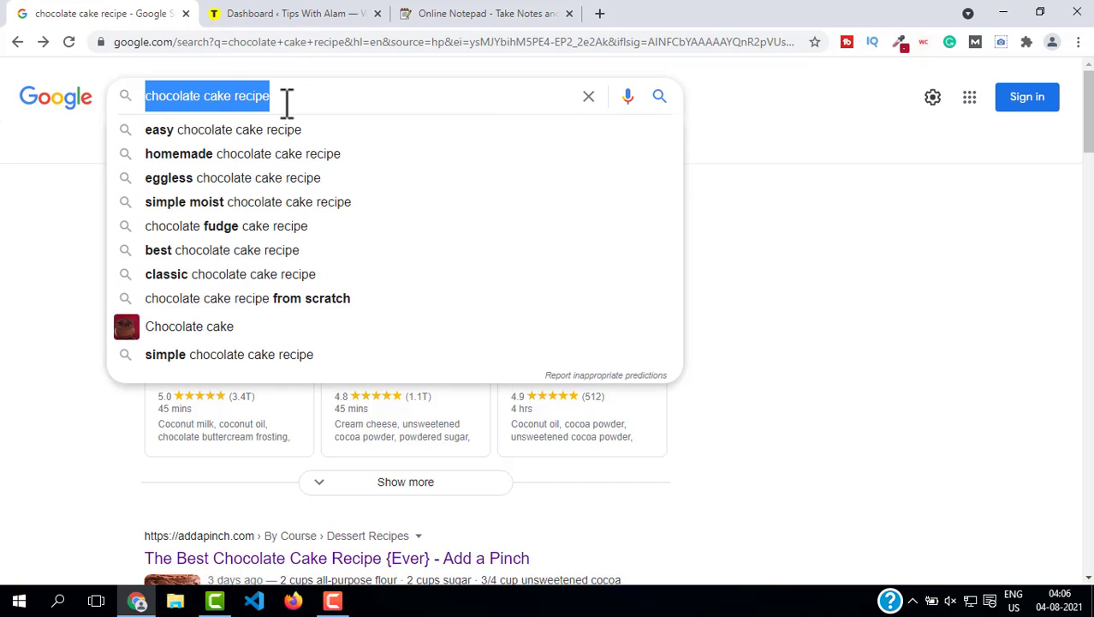
text(samsung )
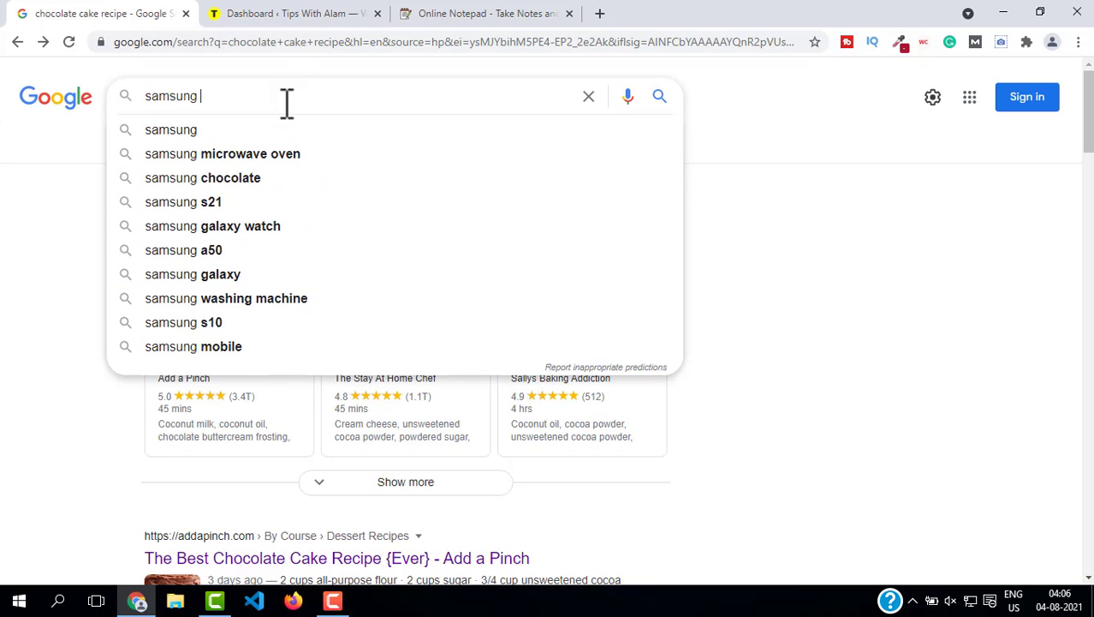
text(note 2)
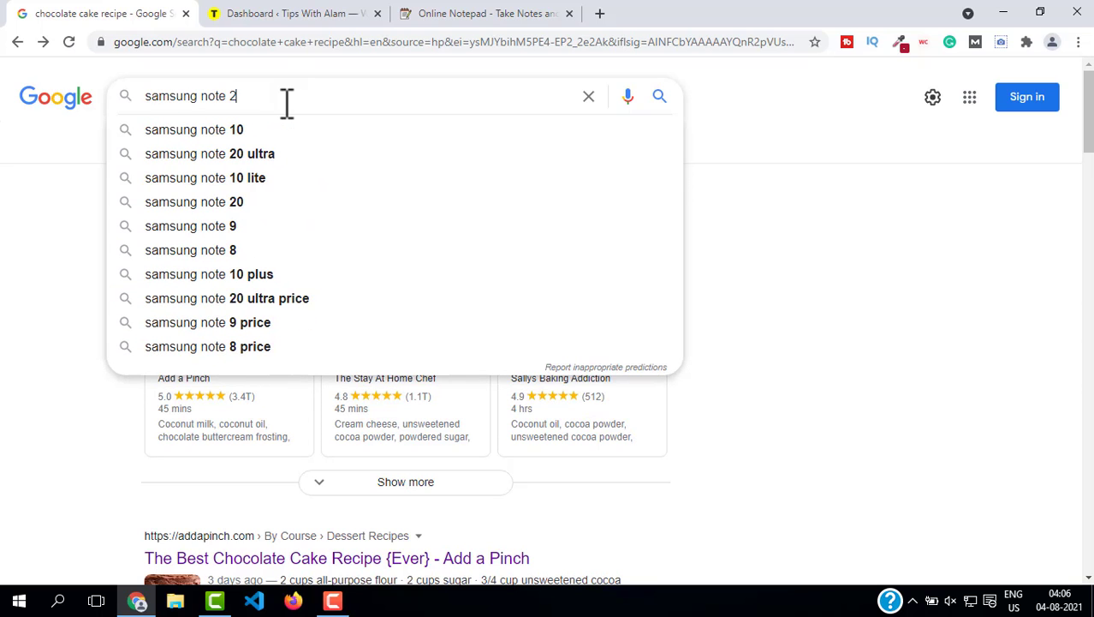
click(334, 141)
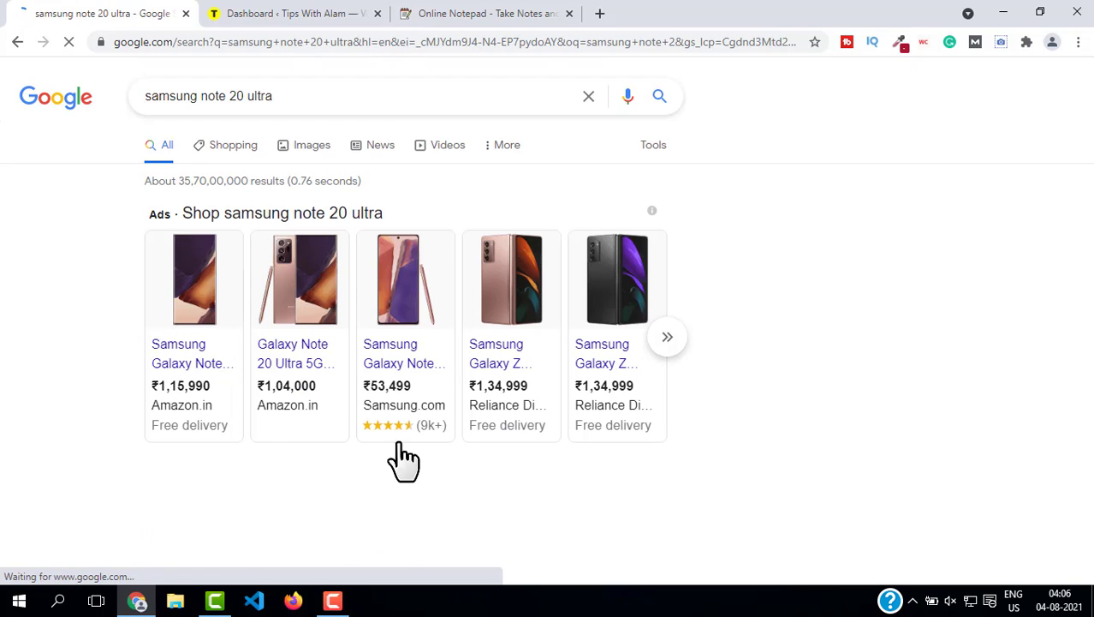
Step: Open the Samsung result for buying the Galaxy Note 20 & Note 20 Ultra 5G
scroll(391, 367, down, 2)
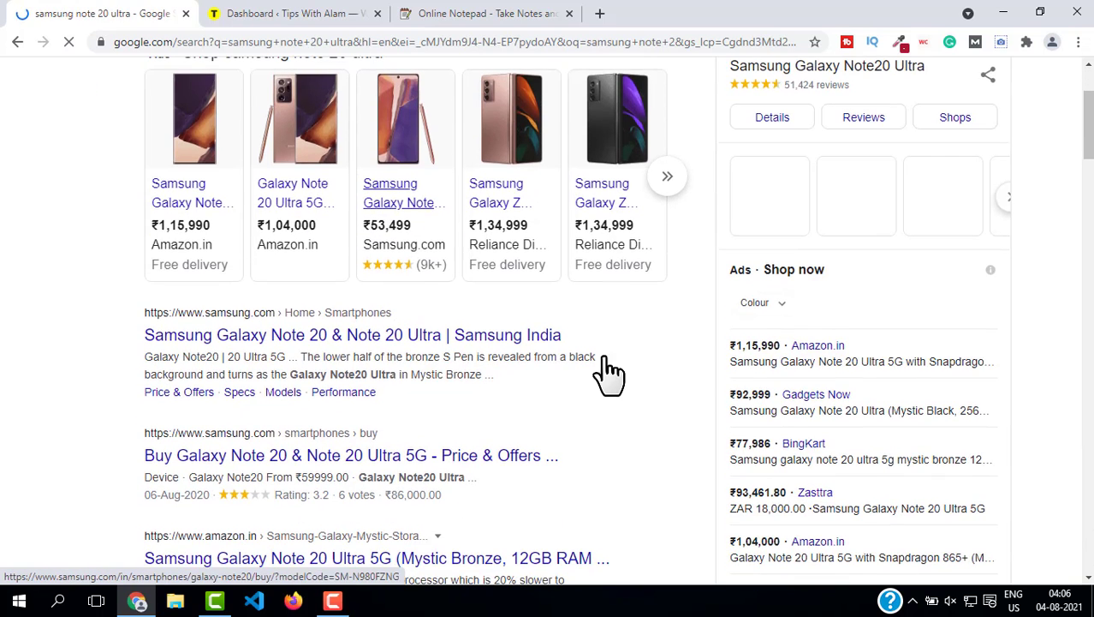
scroll(219, 366, down, 1)
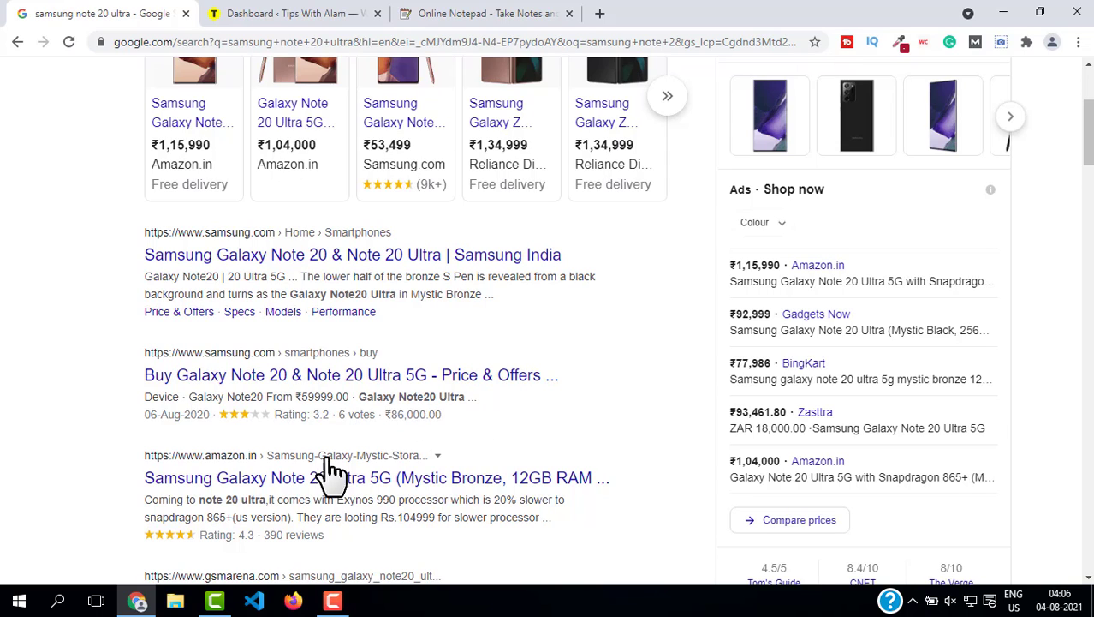
click(313, 381)
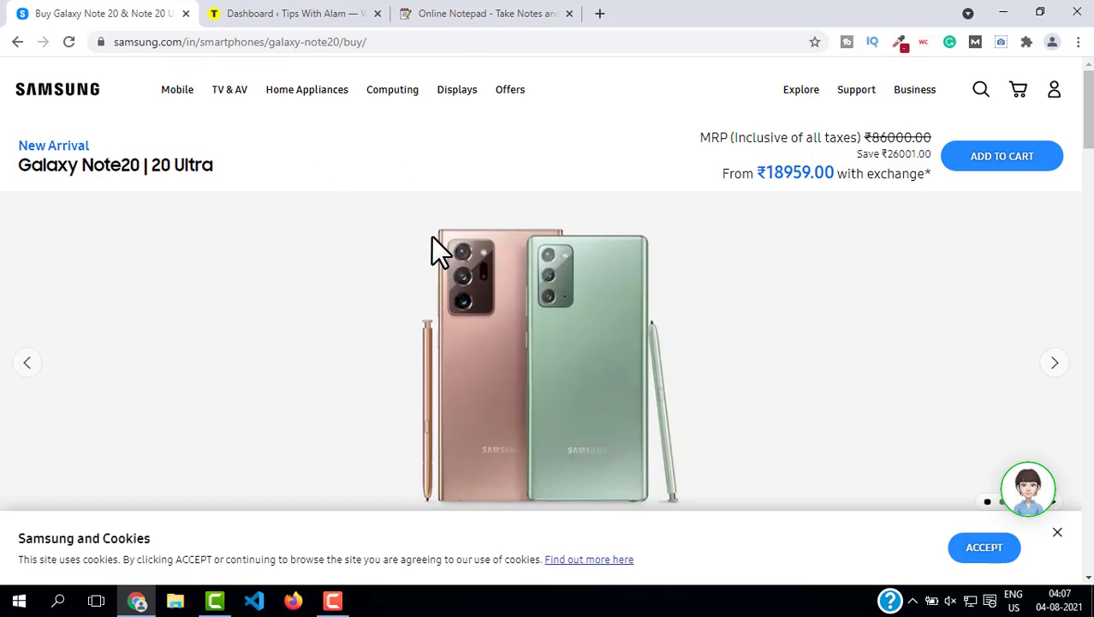
Step: View the Samsung page's source, find the "schema" markup, and close the source tab
key(ctrl+u)
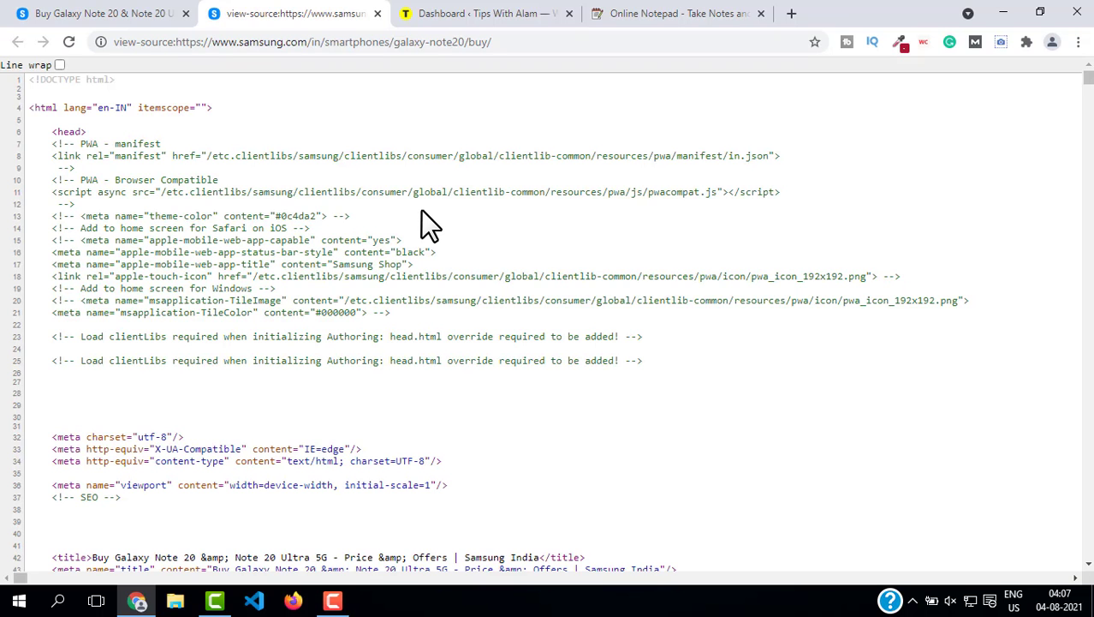
key(ctrl+f)
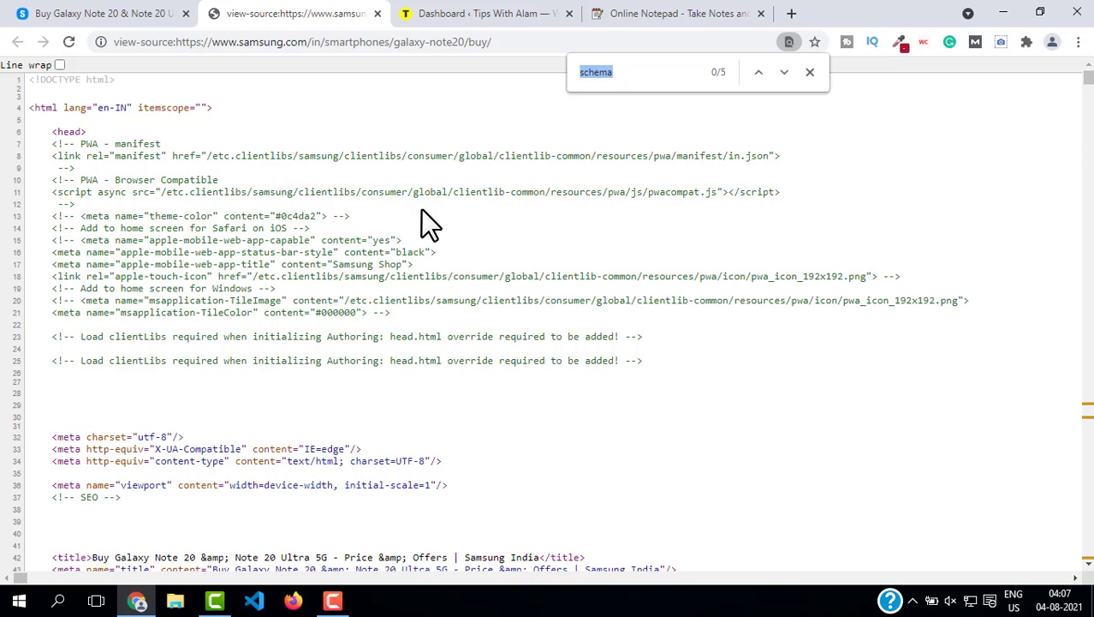
key(Return)
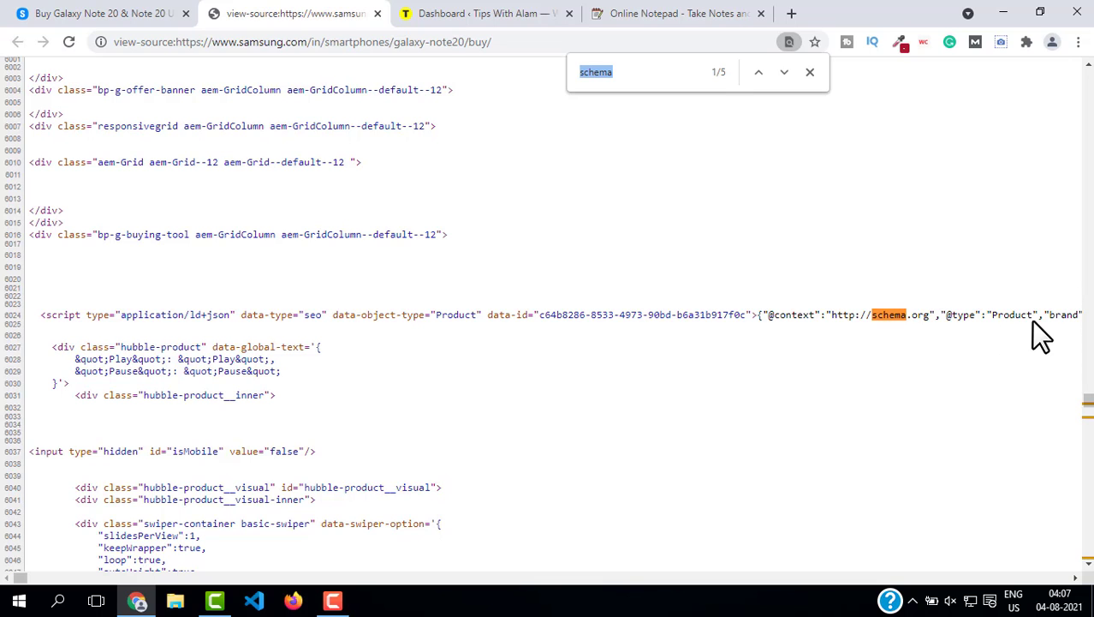
click(378, 13)
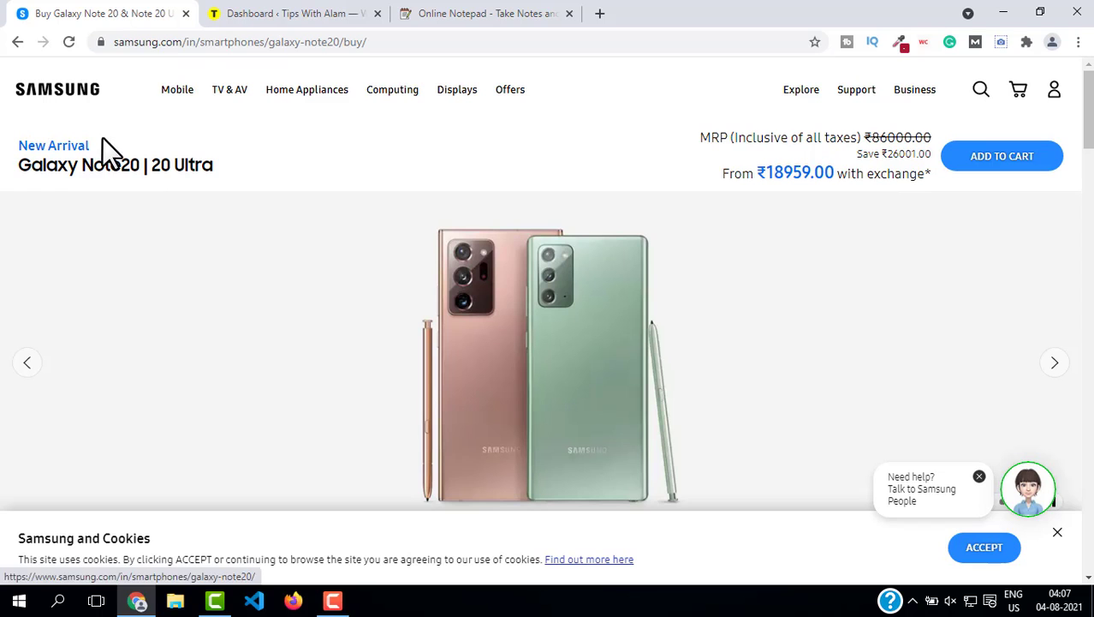
Step: Return to the Google homepage and search for schema generator
click(24, 40)
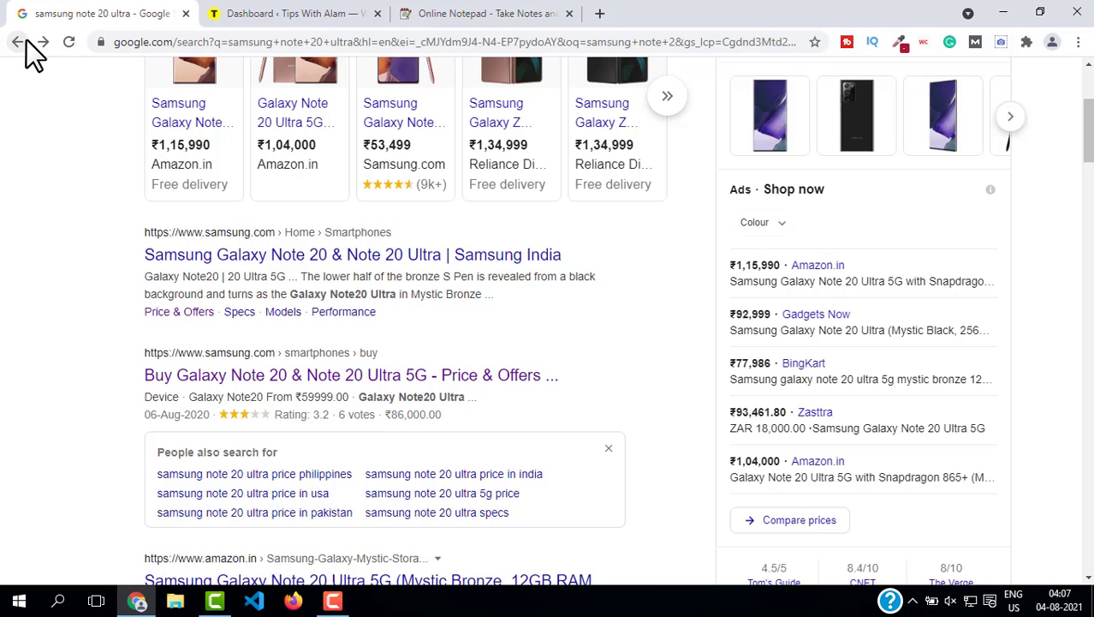
click(26, 39)
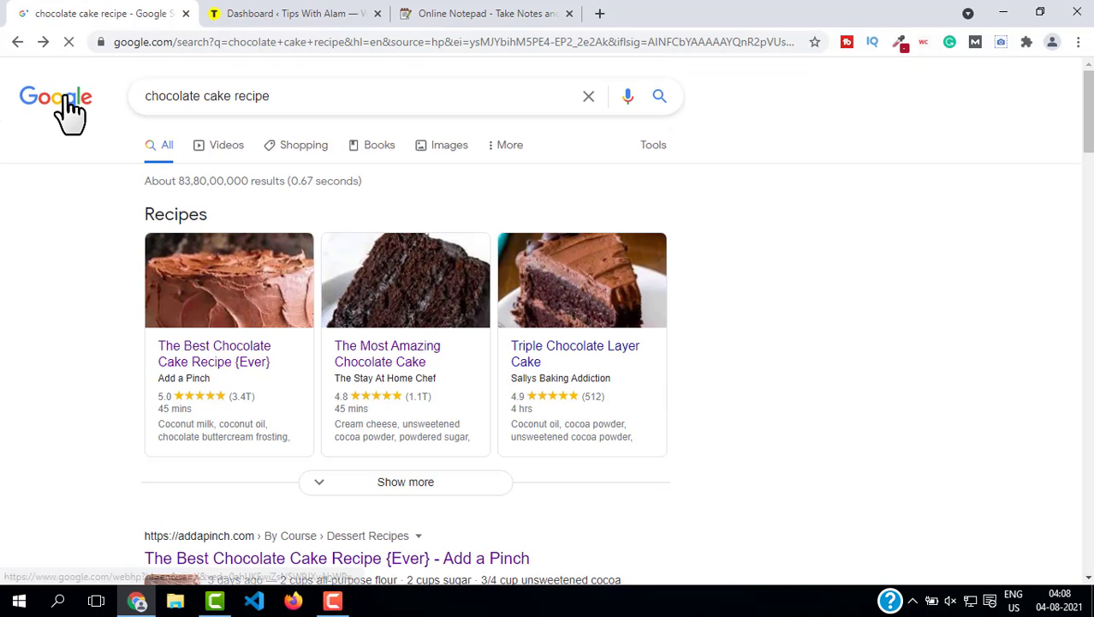
click(64, 96)
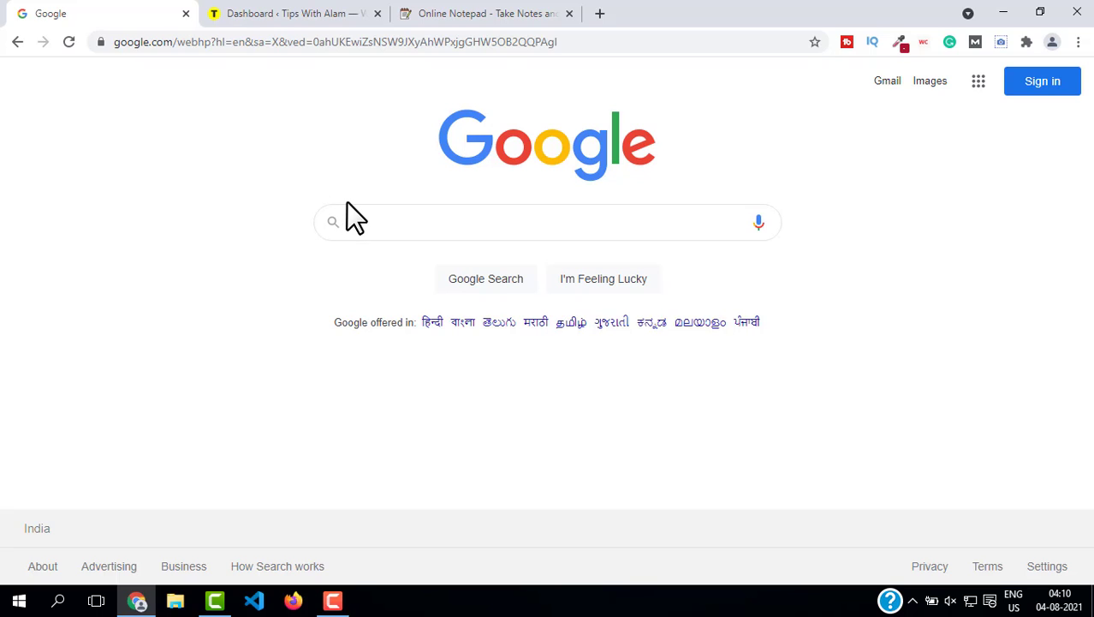
text(schema gene)
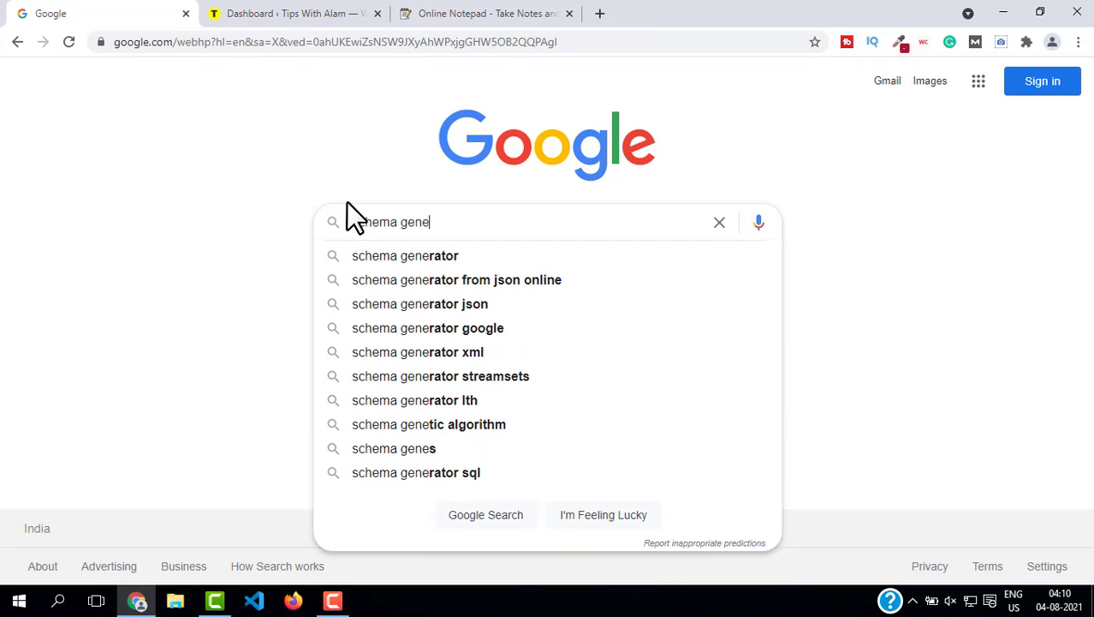
click(406, 257)
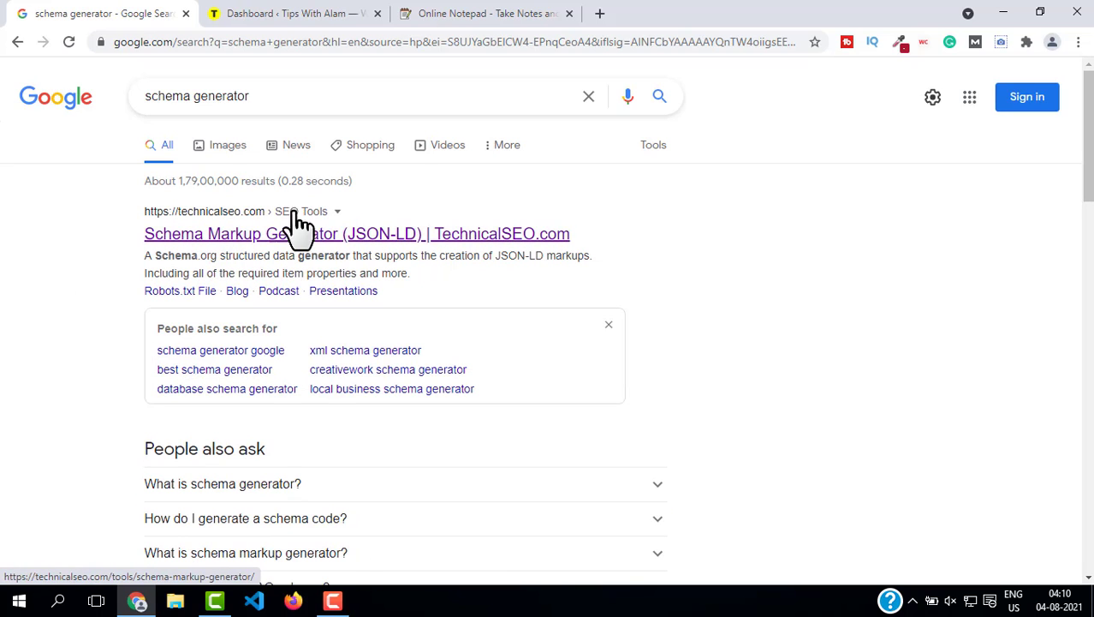
Step: Open the TechnicalSEO Schema Markup Generator and select the Website markup type
click(232, 233)
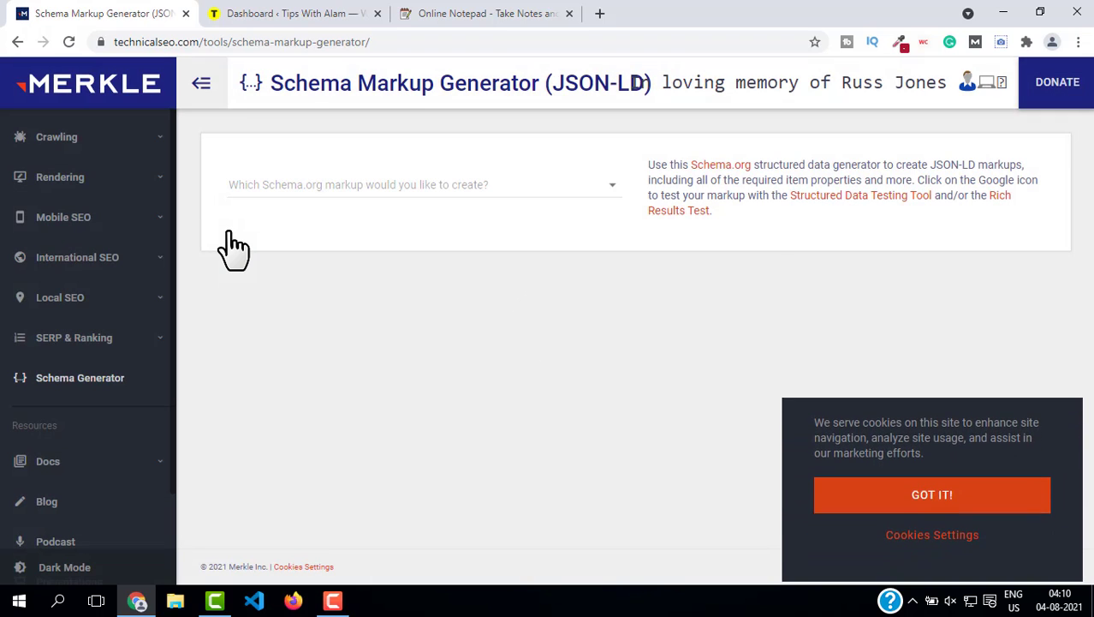
click(323, 181)
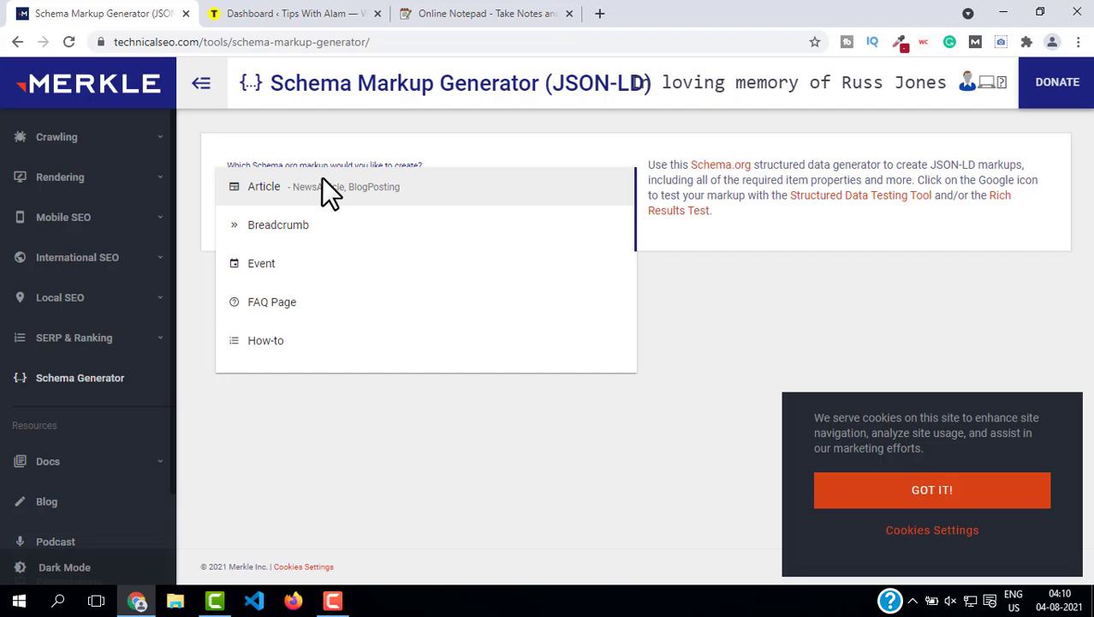
click(325, 304)
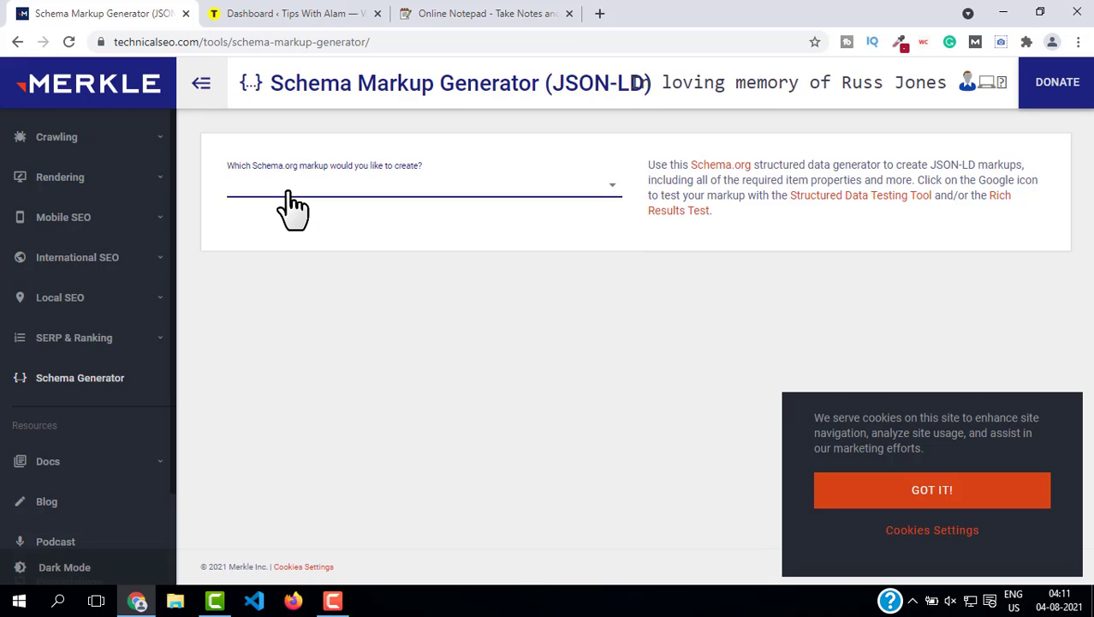
click(291, 205)
scroll(407, 298, down, 3)
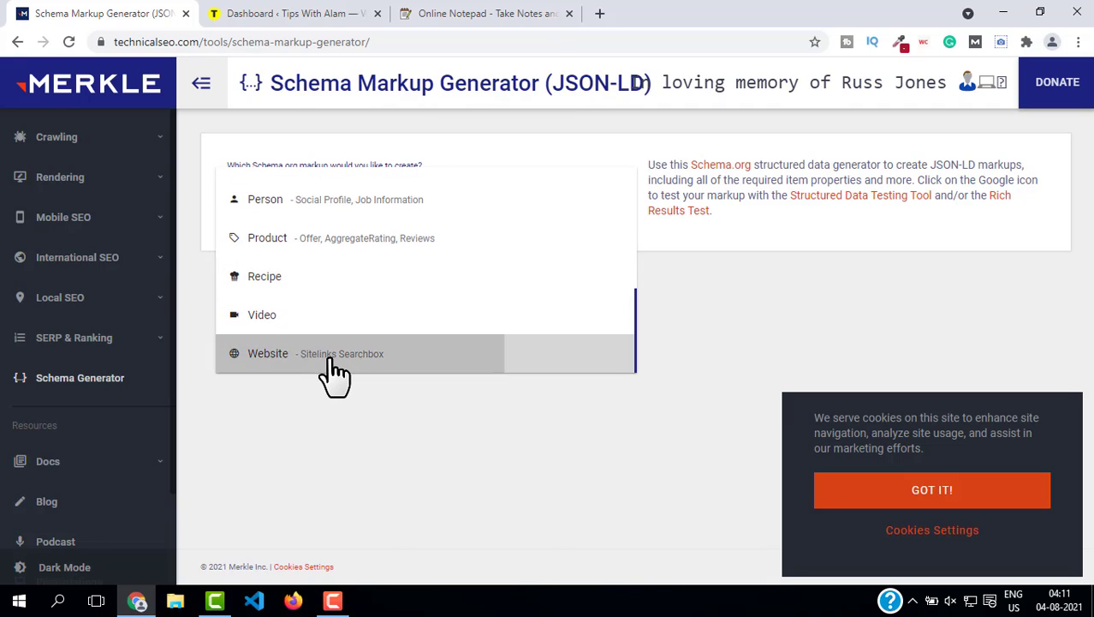
click(334, 353)
Step: Review the generated Website JSON-LD script for Tips With Alam by highlighting its code
scroll(333, 330, down, 1)
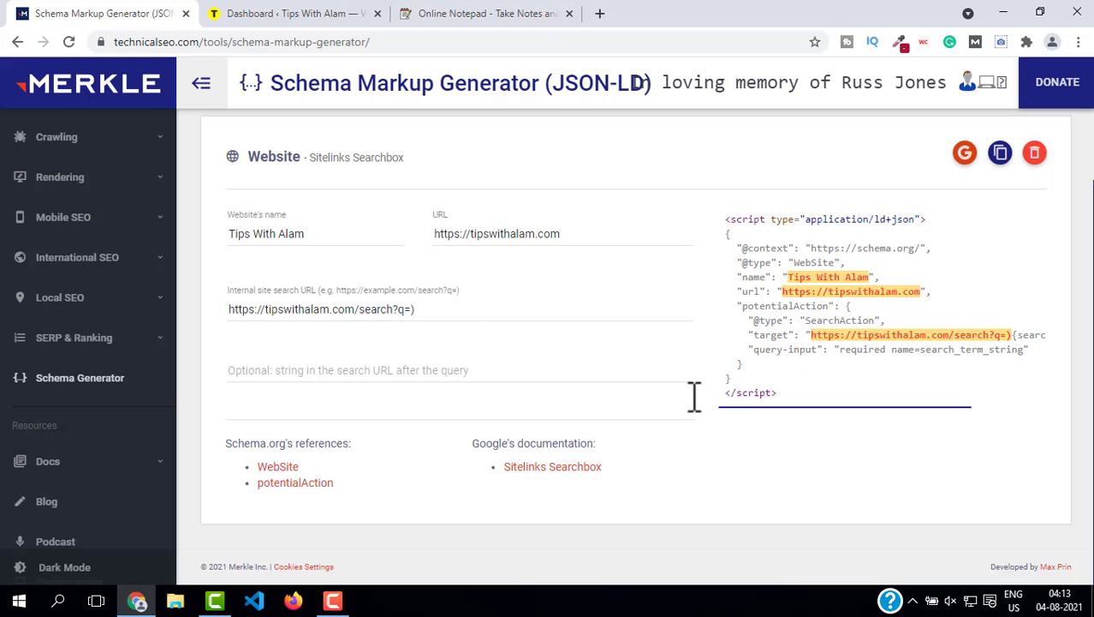
scroll(518, 314, up, 1)
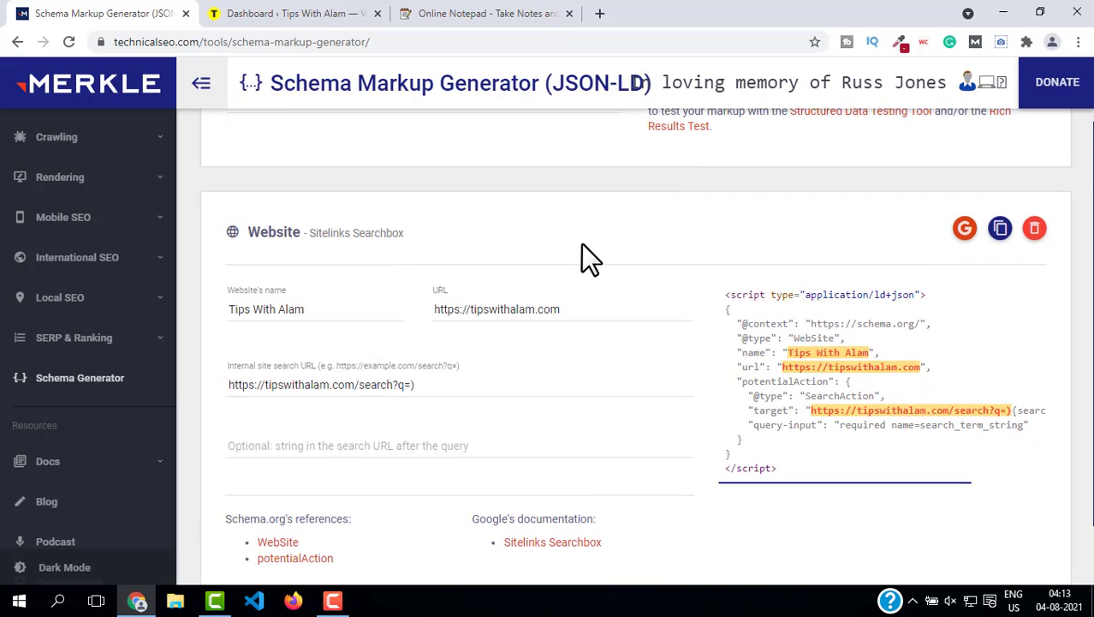
scroll(578, 257, down, 1)
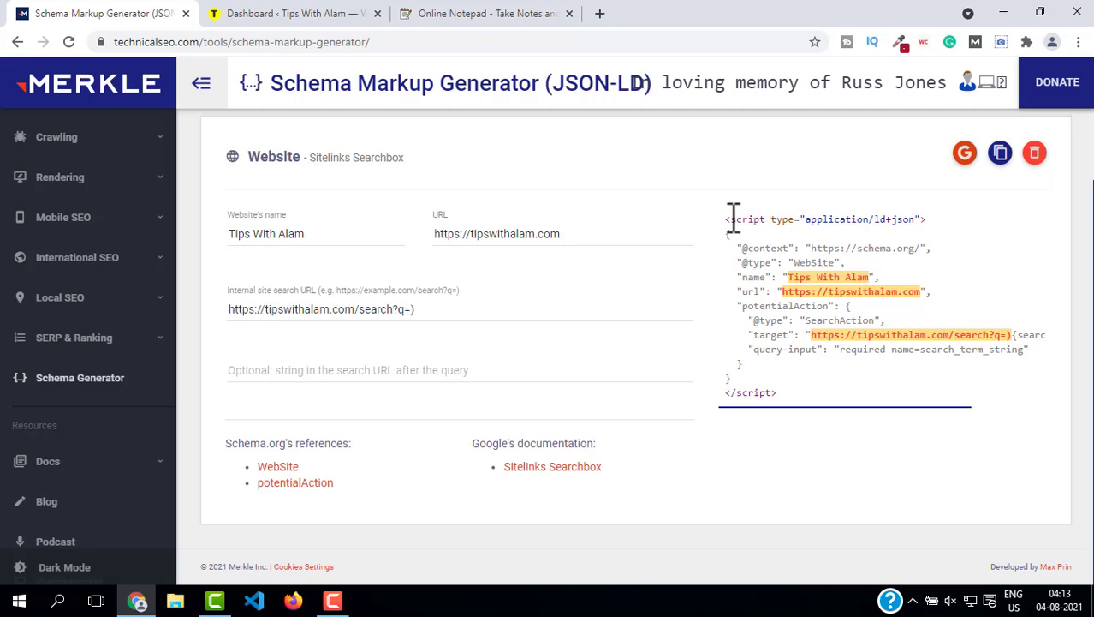
drag(729, 220, 856, 321)
click(882, 358)
Step: Test the generated markup in Google's Structured Data Testing Tool, validate it and dismiss the deprecation notice
click(965, 156)
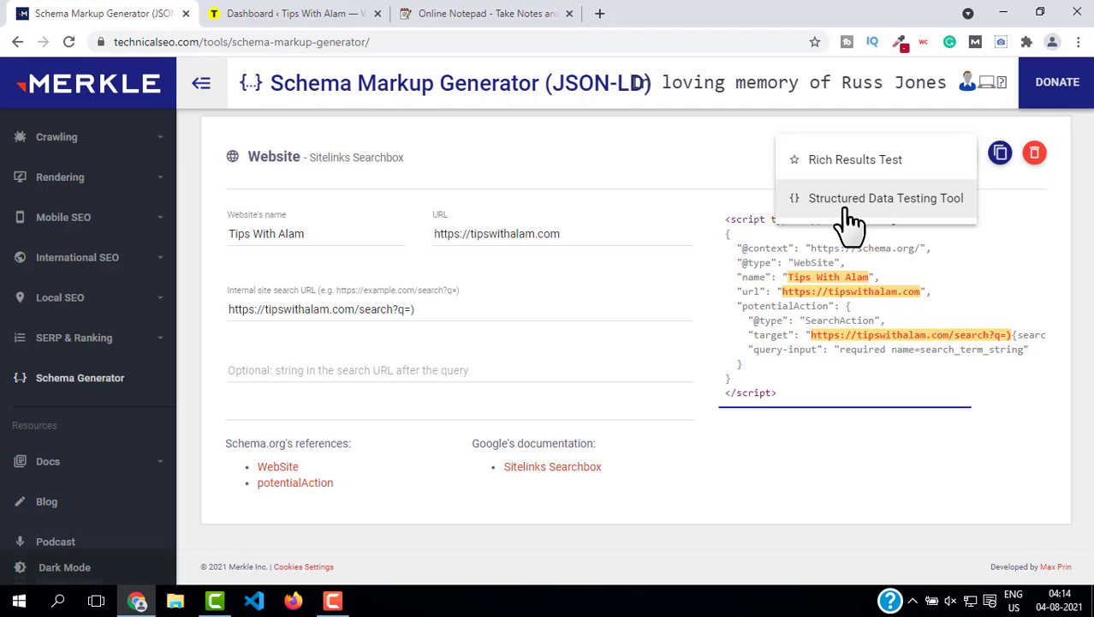
click(850, 224)
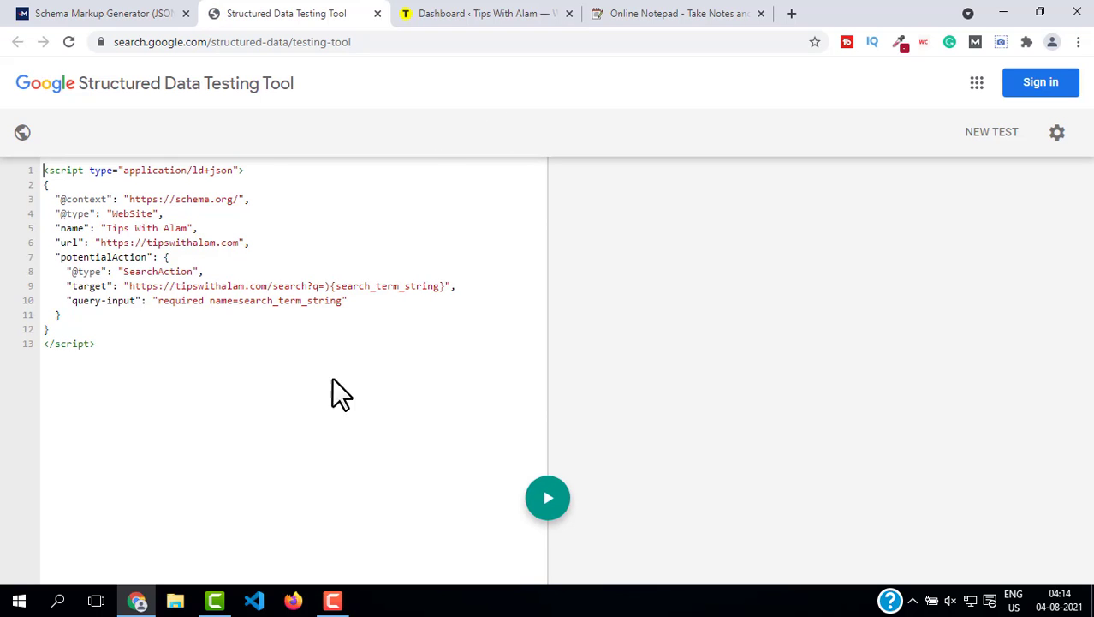
click(549, 501)
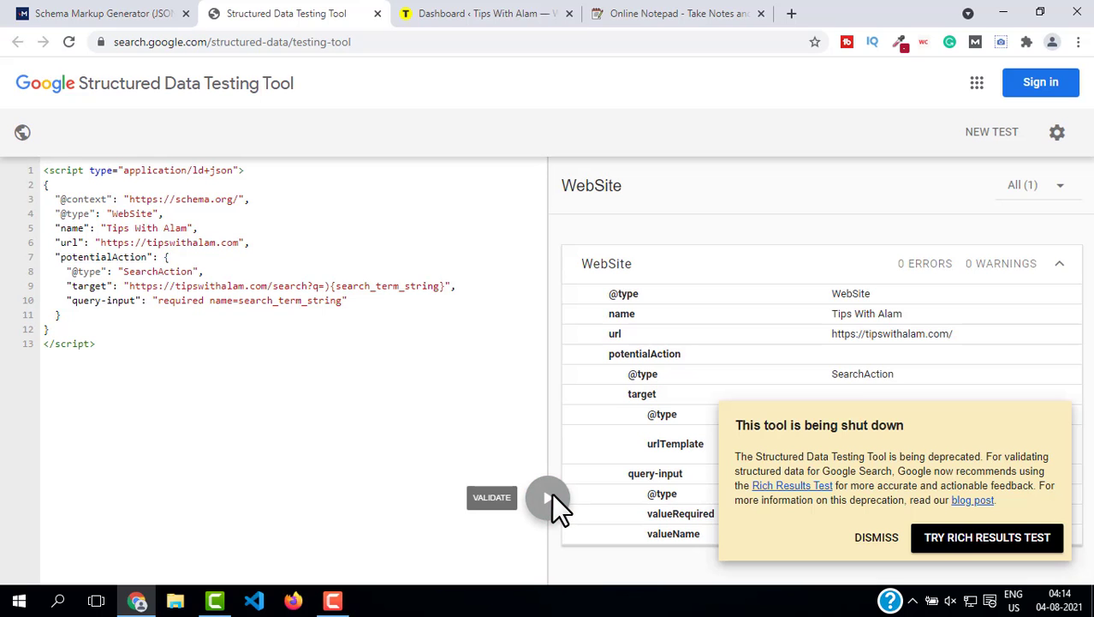
click(876, 537)
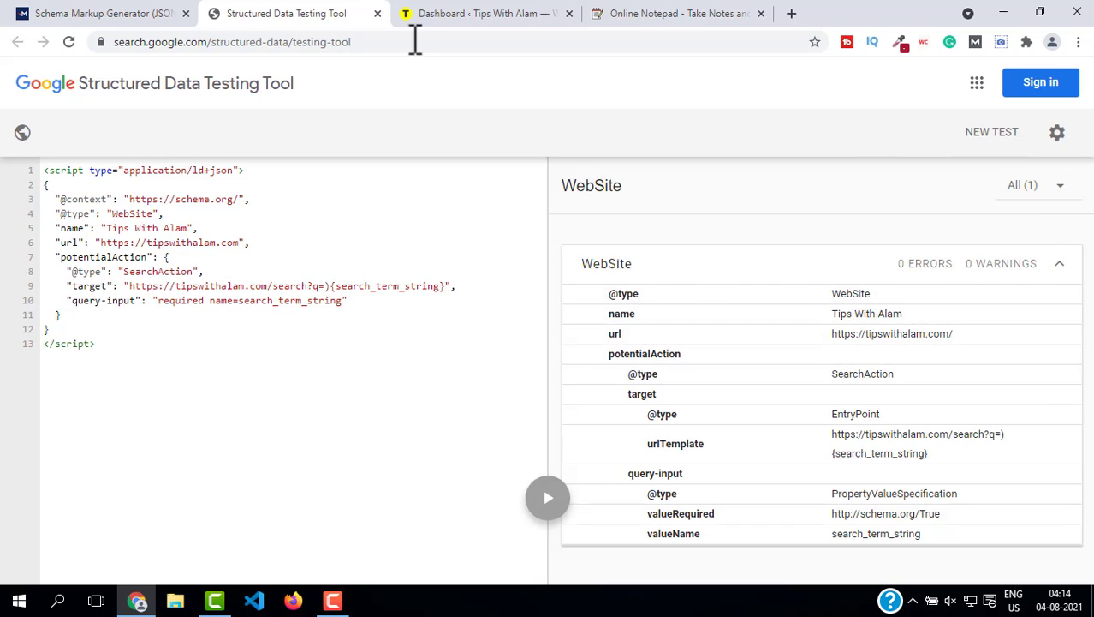
Step: Close the testing tool tab and copy the generated JSON-LD to the clipboard
click(377, 13)
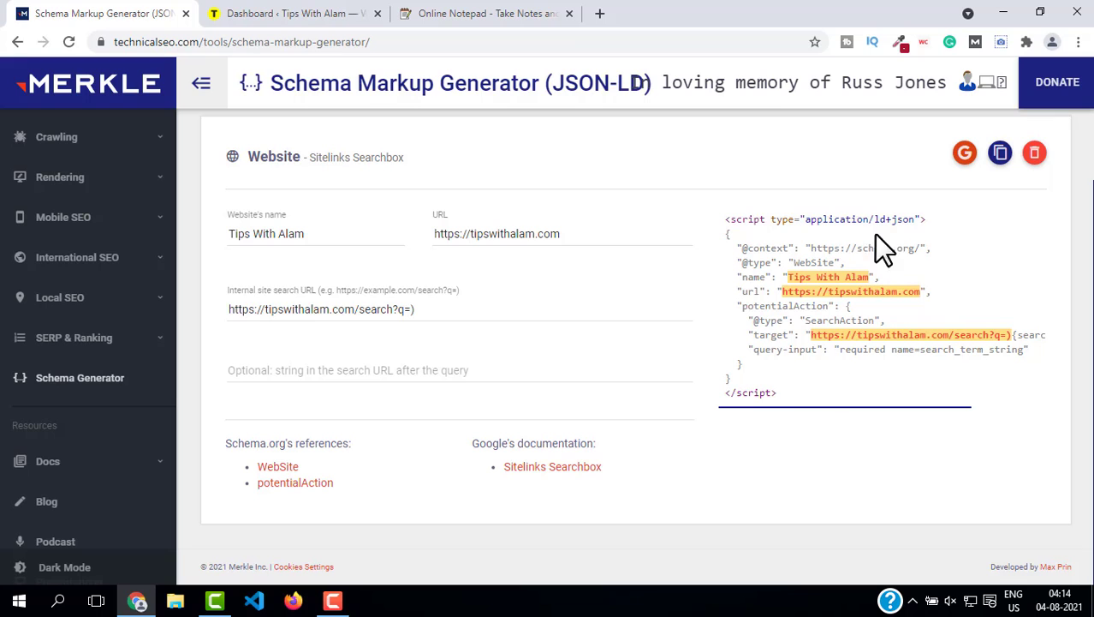
click(998, 156)
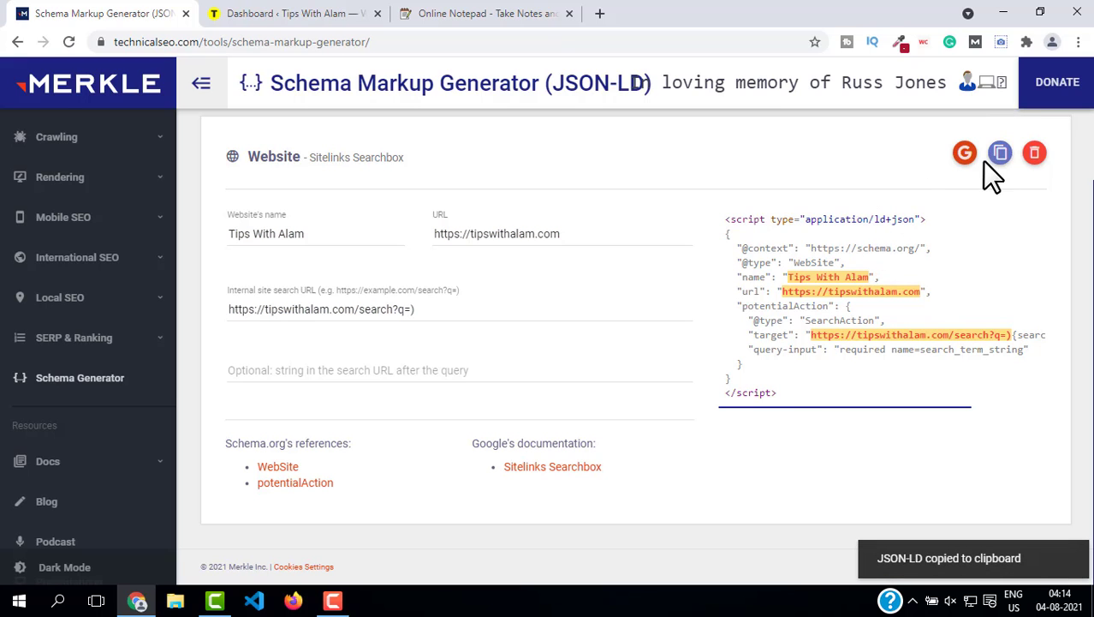
Step: Switch to the WordPress dashboard and open the Theme Editor under Appearance
click(313, 13)
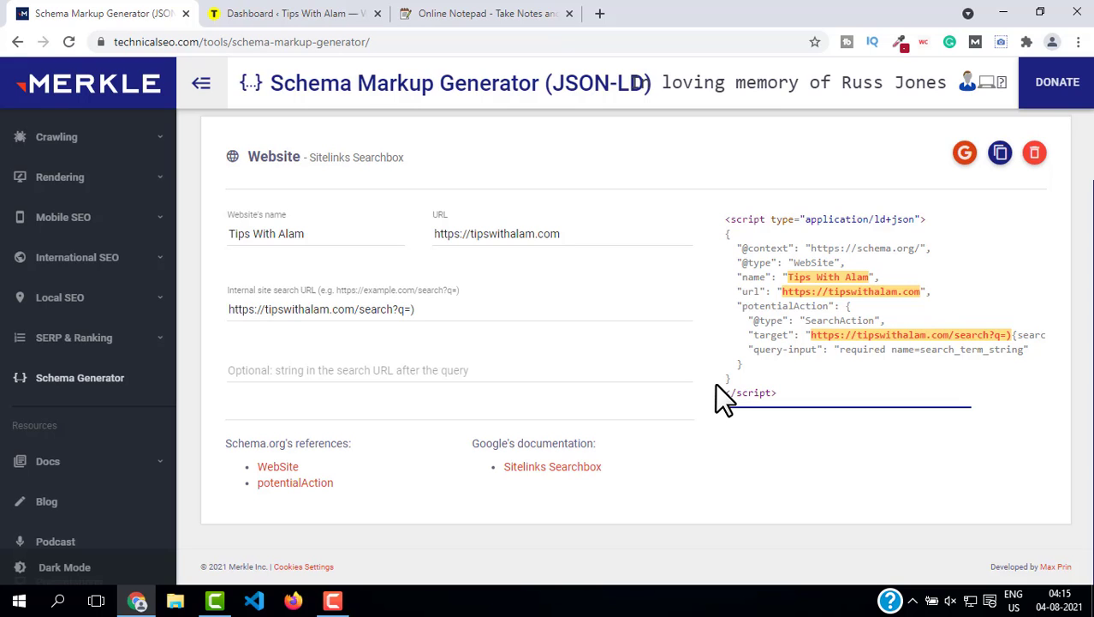
click(274, 14)
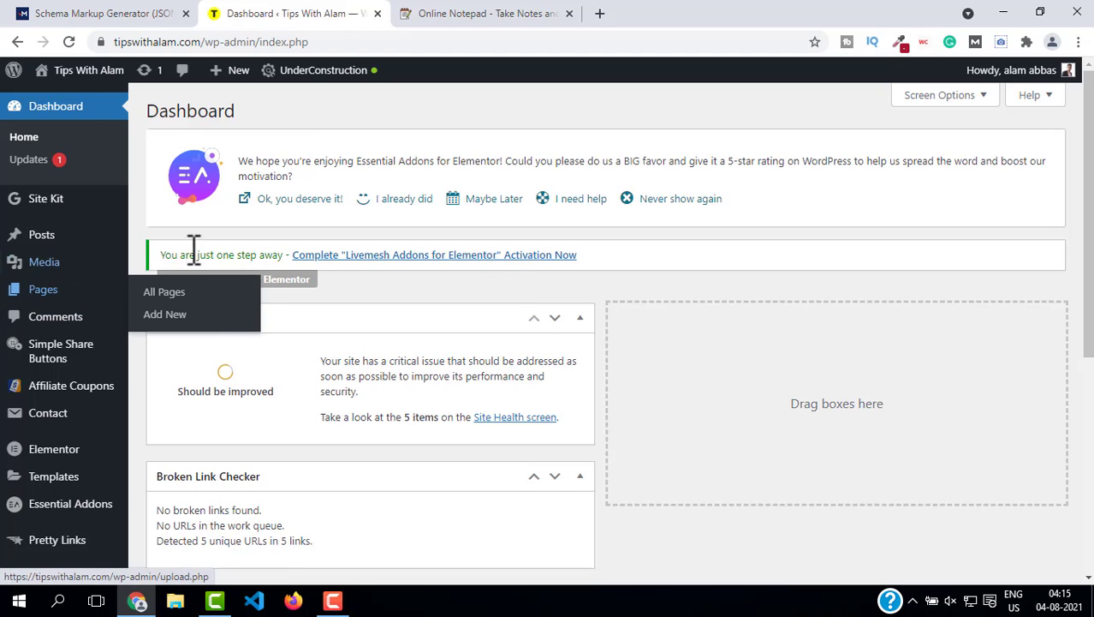
scroll(122, 470, down, 2)
mouse_move(38, 419)
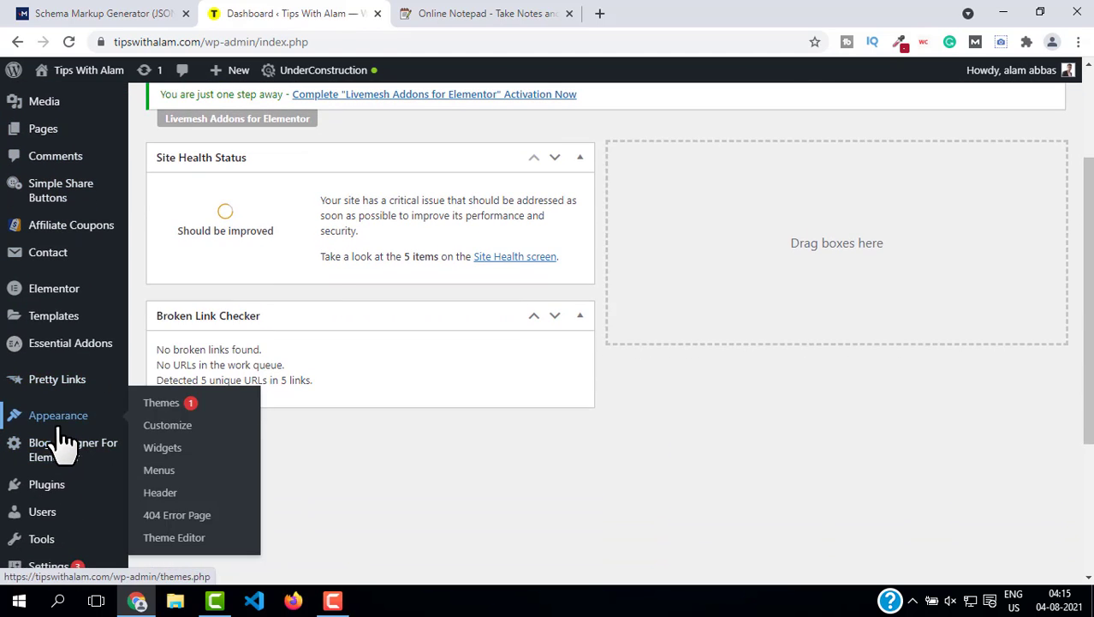
click(174, 539)
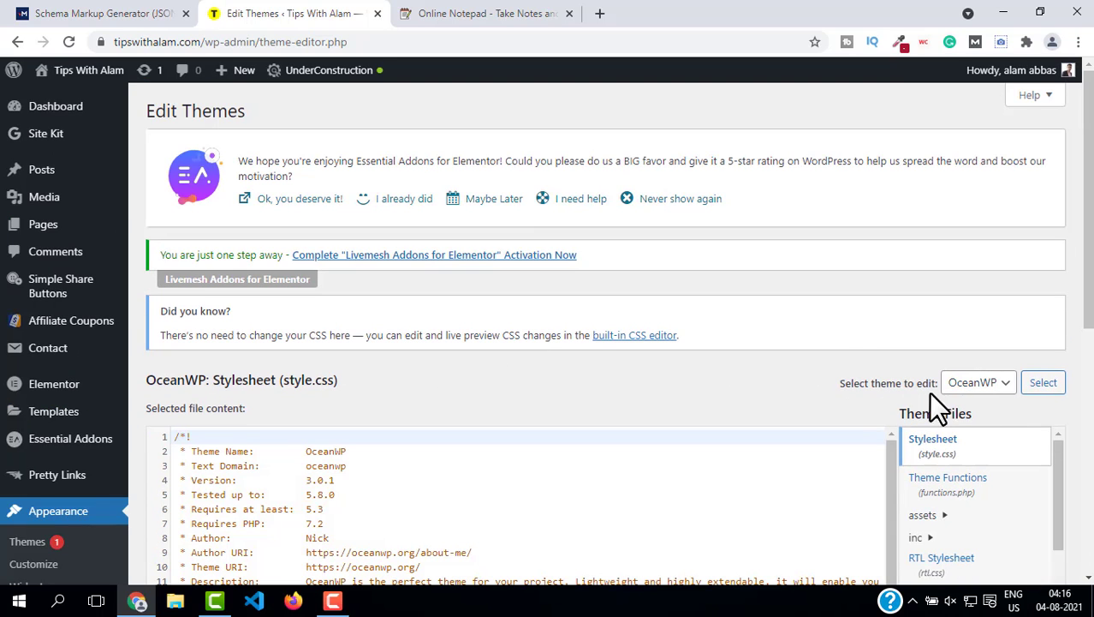
Step: Select the OceanWP theme and open its Theme Header (header.php) file
scroll(993, 385, down, 1)
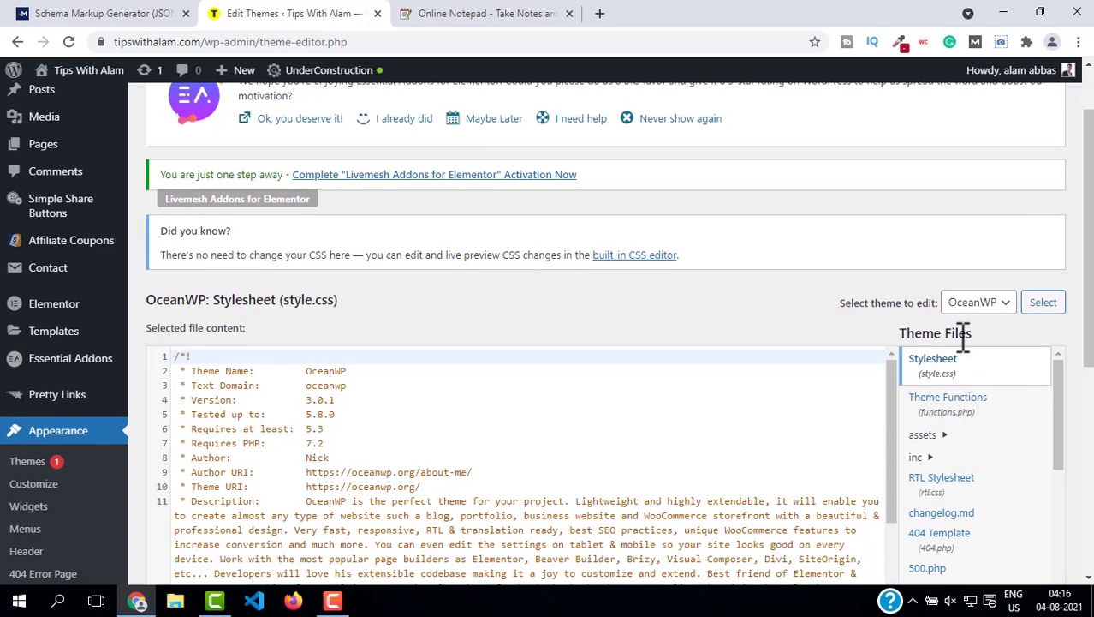
click(1044, 304)
scroll(877, 315, down, 2)
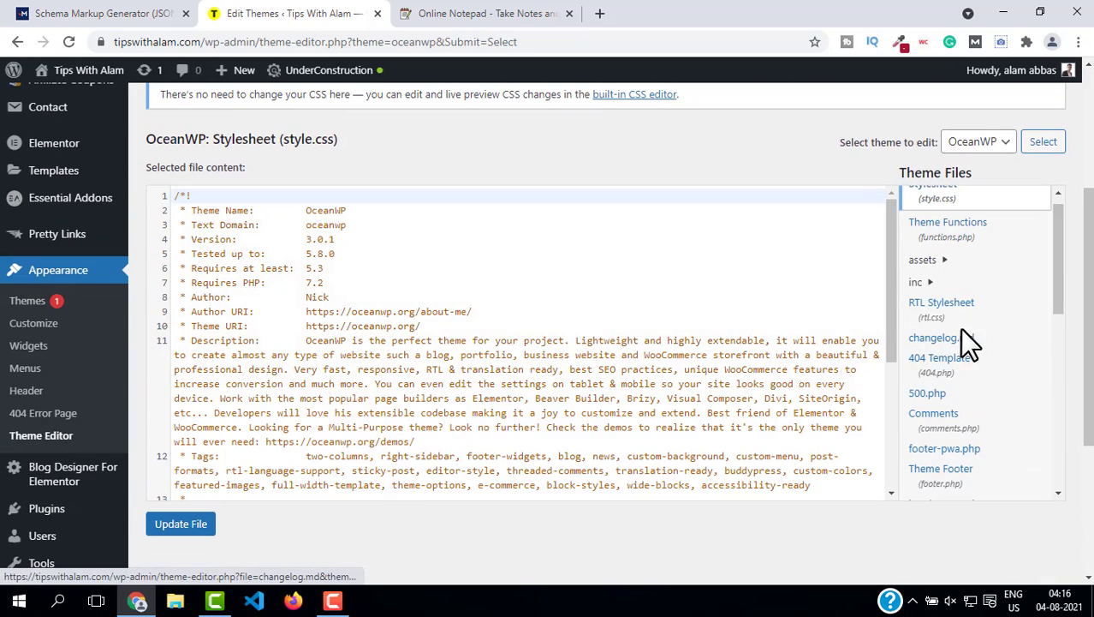
scroll(989, 390, down, 2)
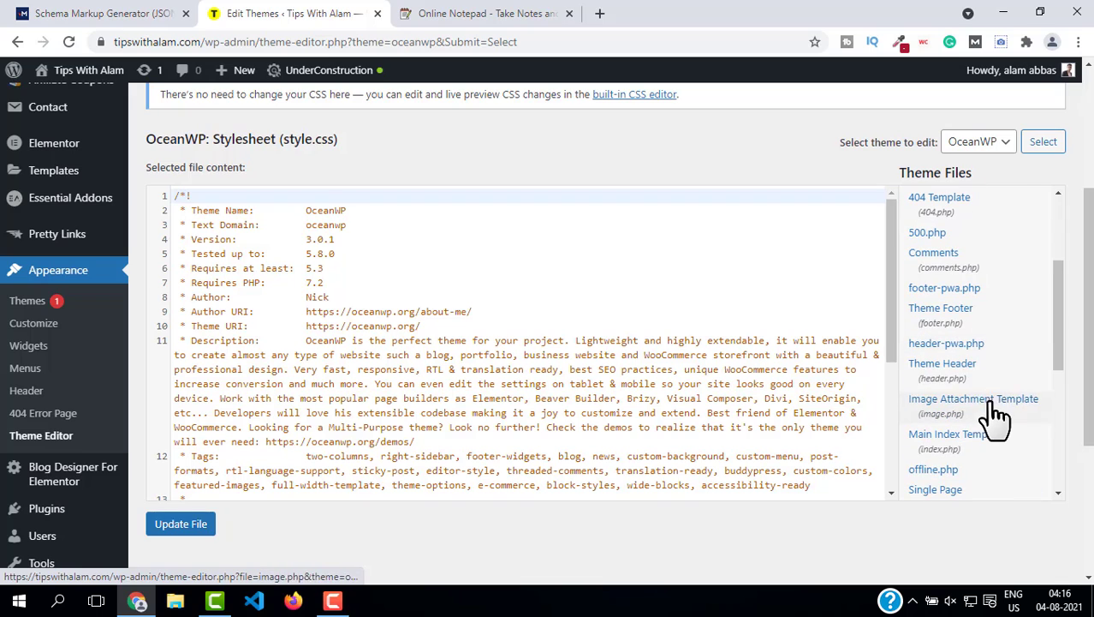
click(956, 376)
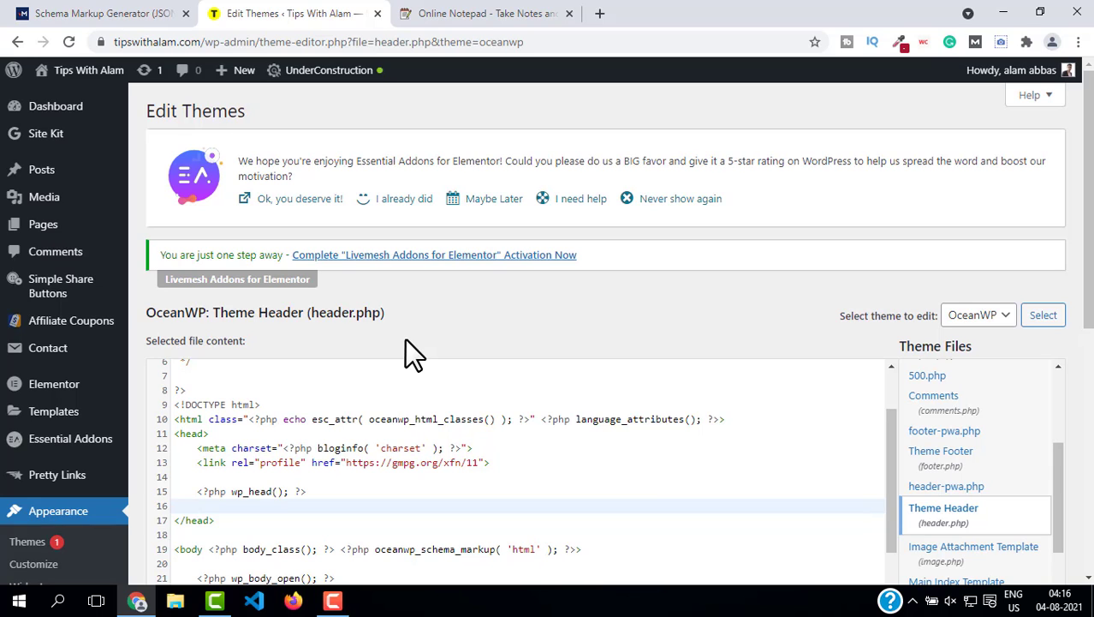
Step: Copy the PHP schema snippet from the online notepad, paste it before </head> in header.php, and update the file
click(447, 13)
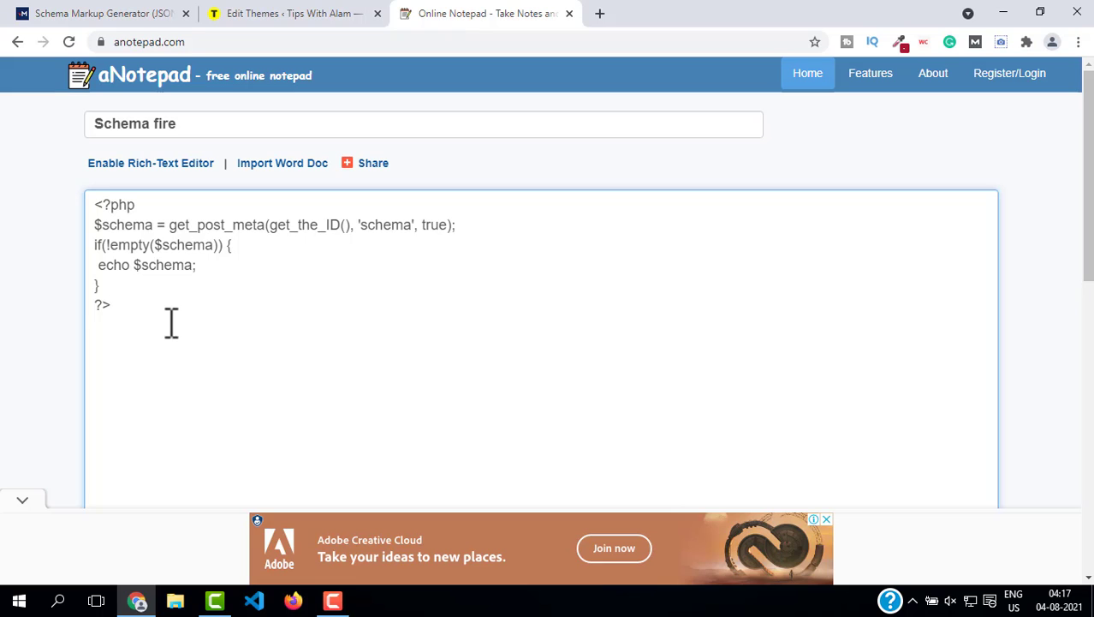
key(ctrl+a)
key(ctrl+c)
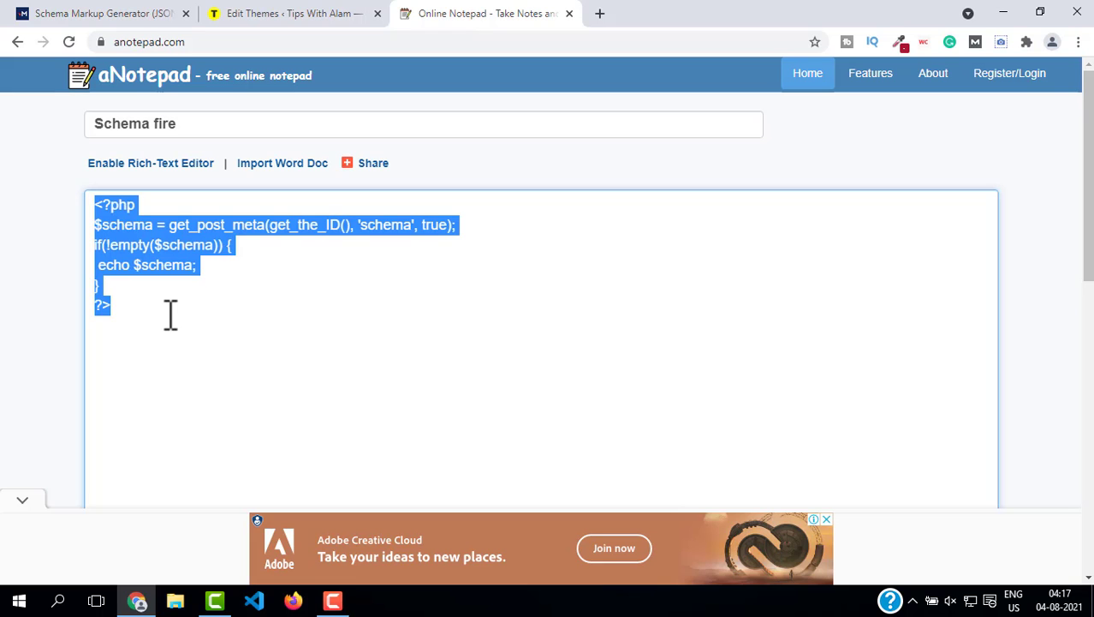
click(246, 12)
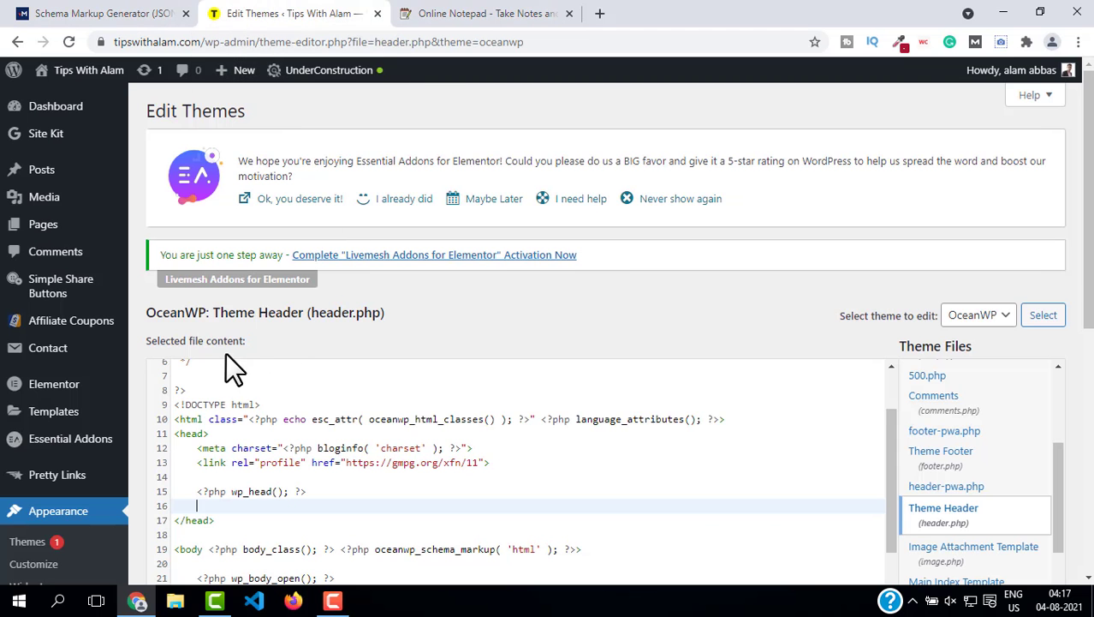
key(ctrl+v)
scroll(510, 395, down, 5)
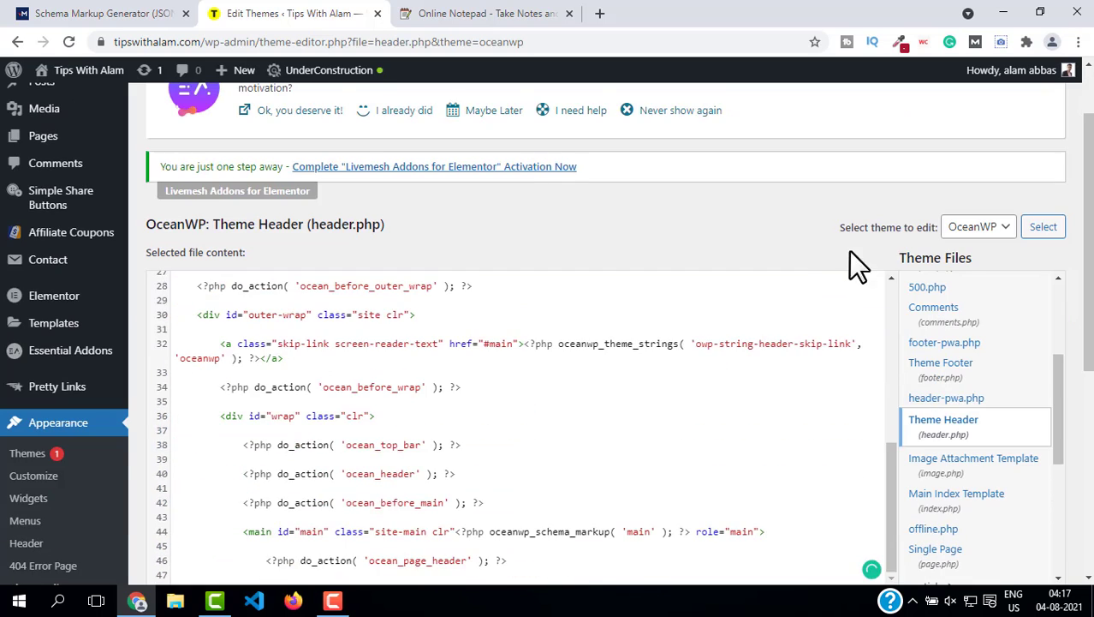
scroll(862, 282, down, 5)
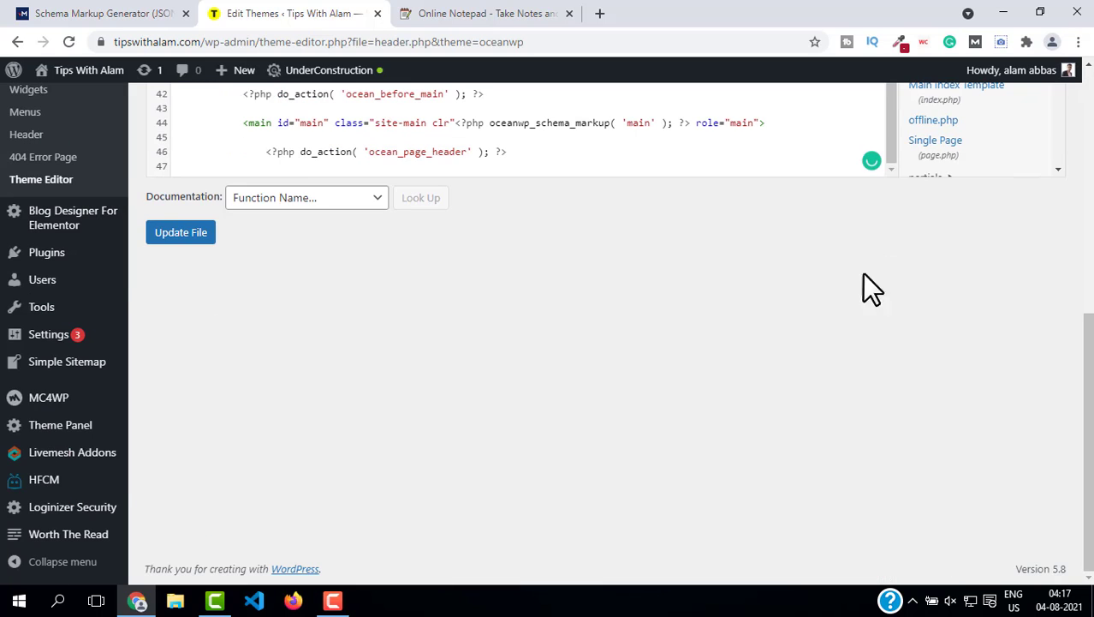
click(190, 233)
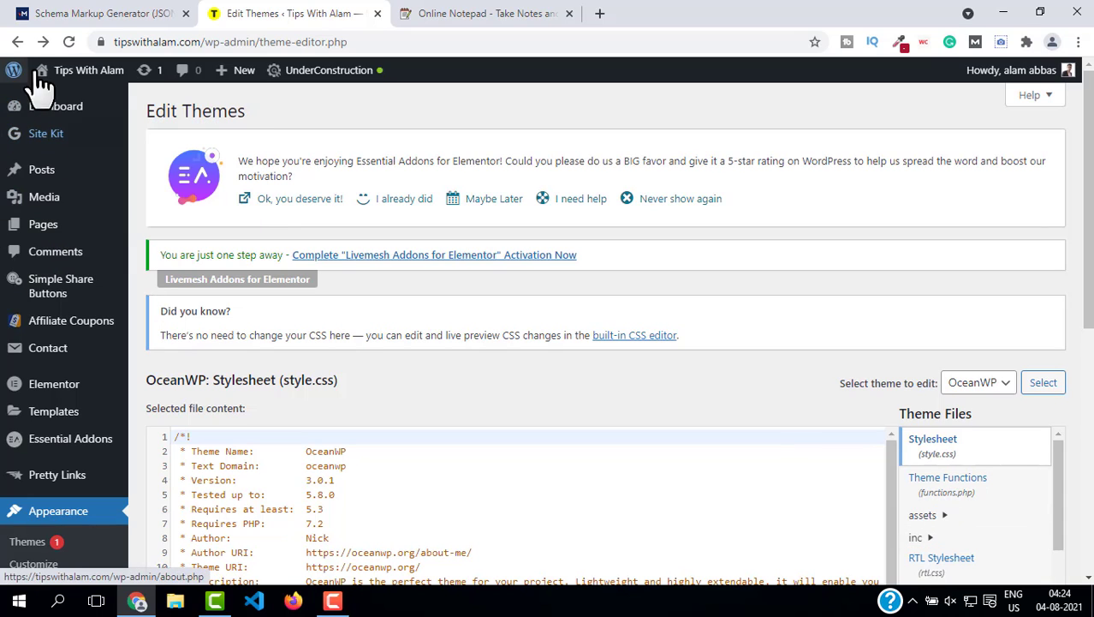
Step: Open the Home page for editing from the All Pages list
mouse_move(49, 225)
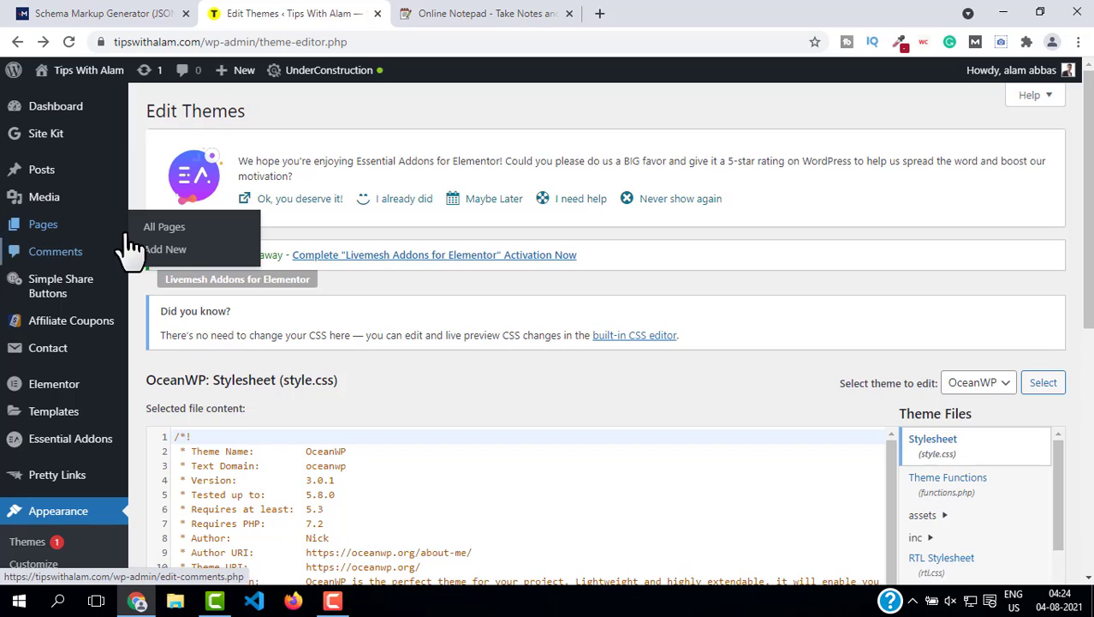
click(168, 231)
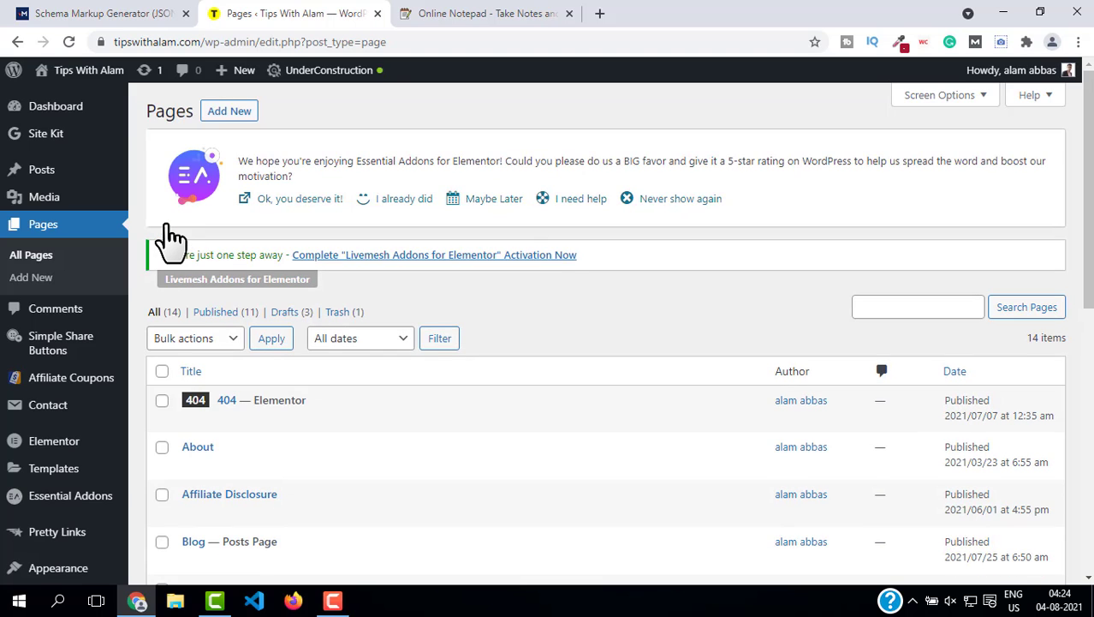
scroll(433, 372, down, 2)
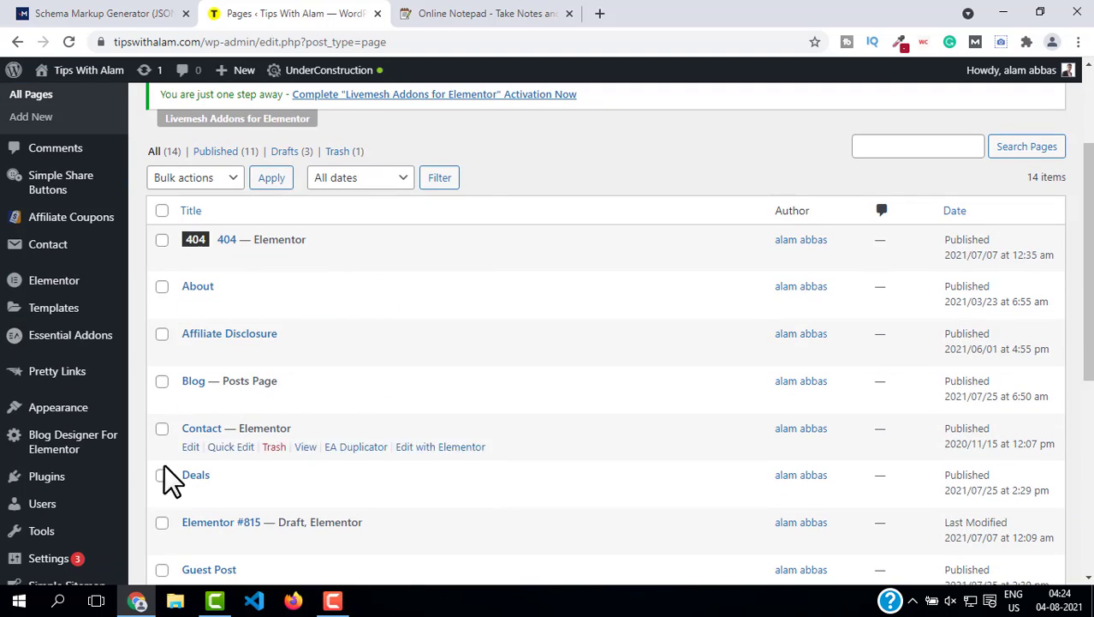
scroll(427, 347, down, 1)
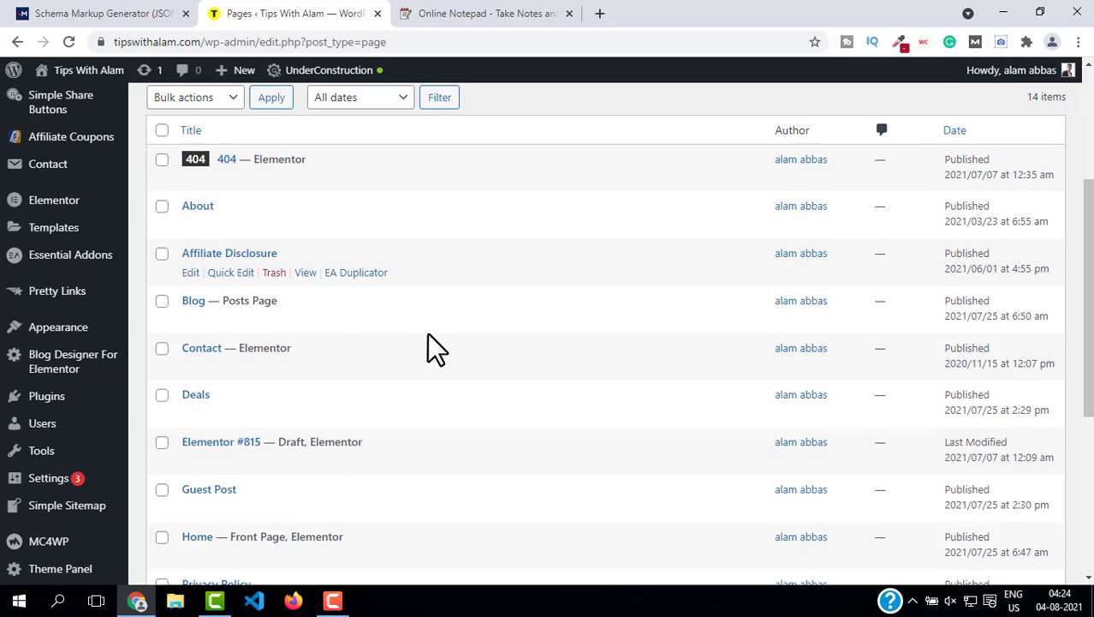
scroll(318, 385, down, 2)
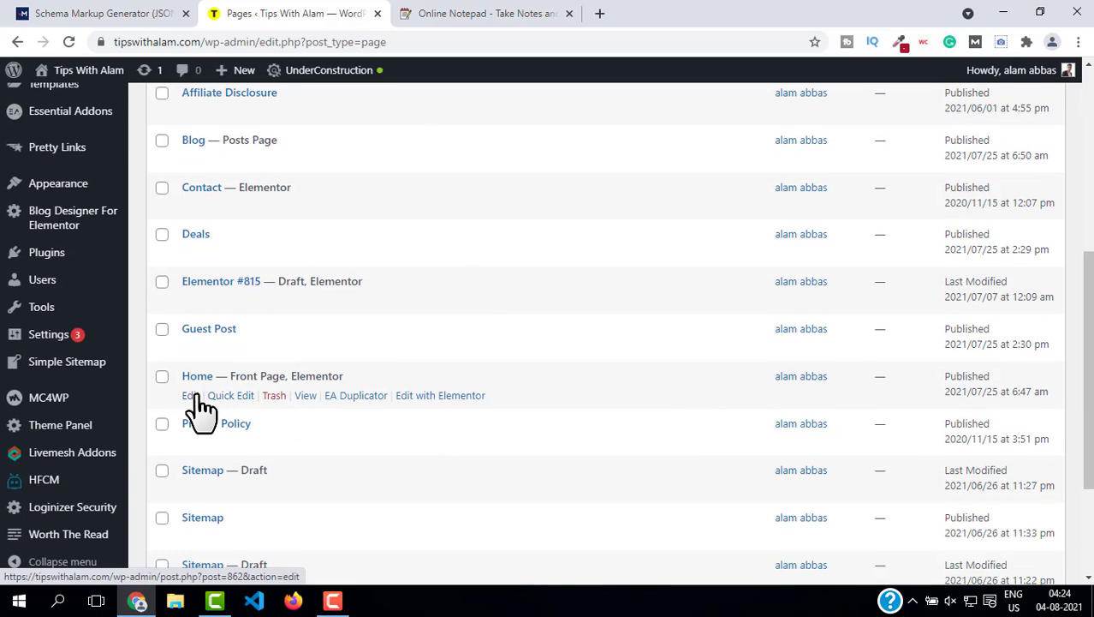
click(194, 395)
Step: Enable the Custom Fields panel in the page's Screen Options
click(946, 335)
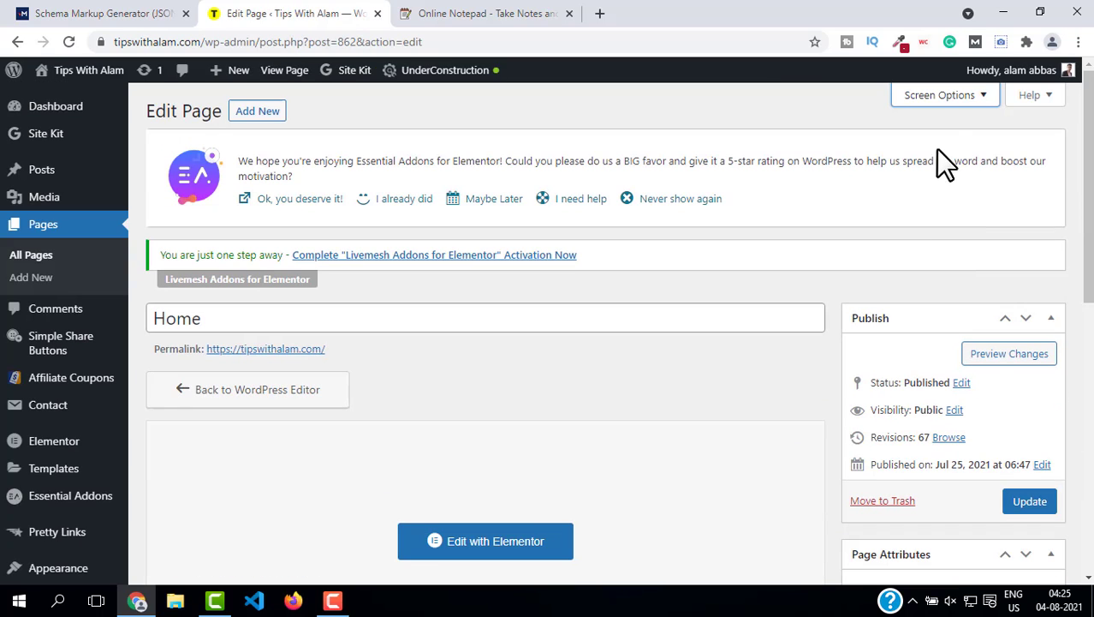
click(940, 96)
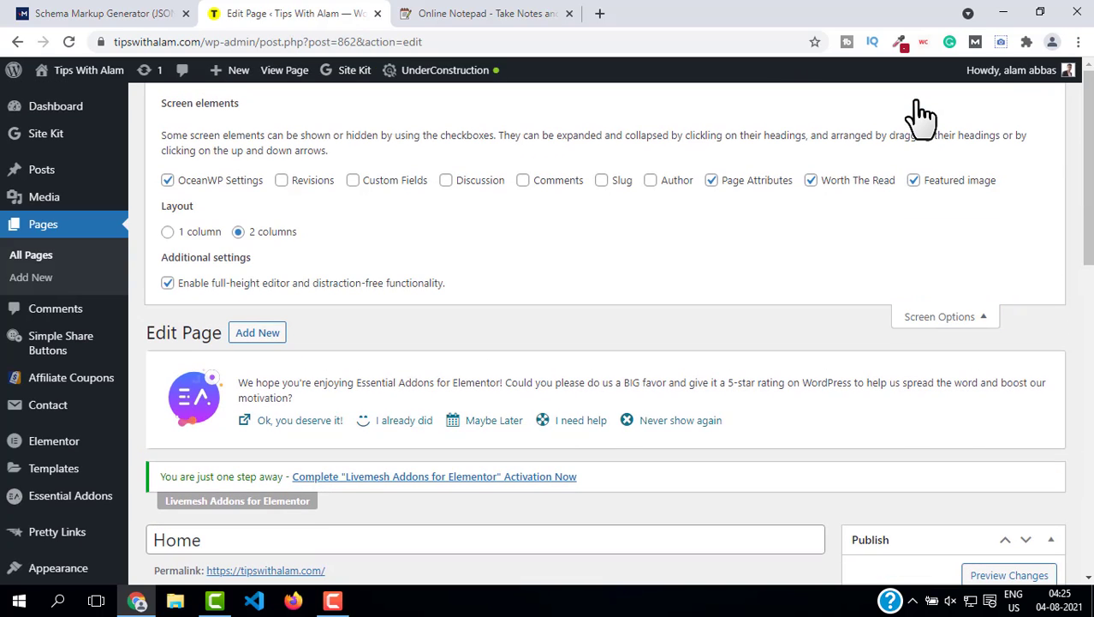
click(354, 182)
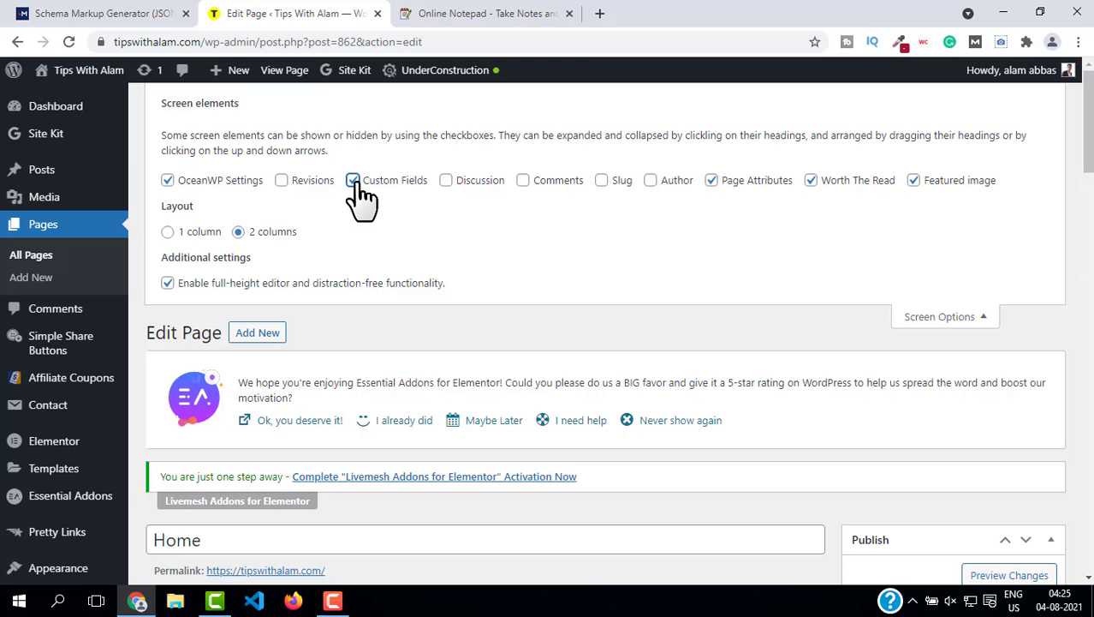
Step: Close the screen options and start a new custom field on the Home page named "Website schema"
click(935, 317)
scroll(390, 244, down, 3)
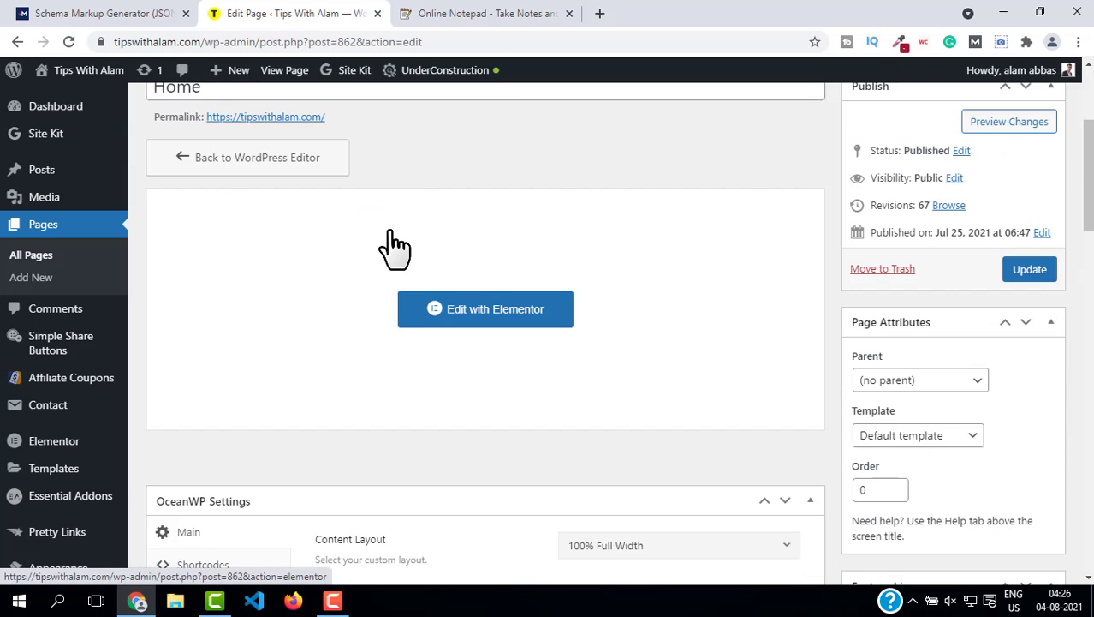
scroll(389, 244, down, 15)
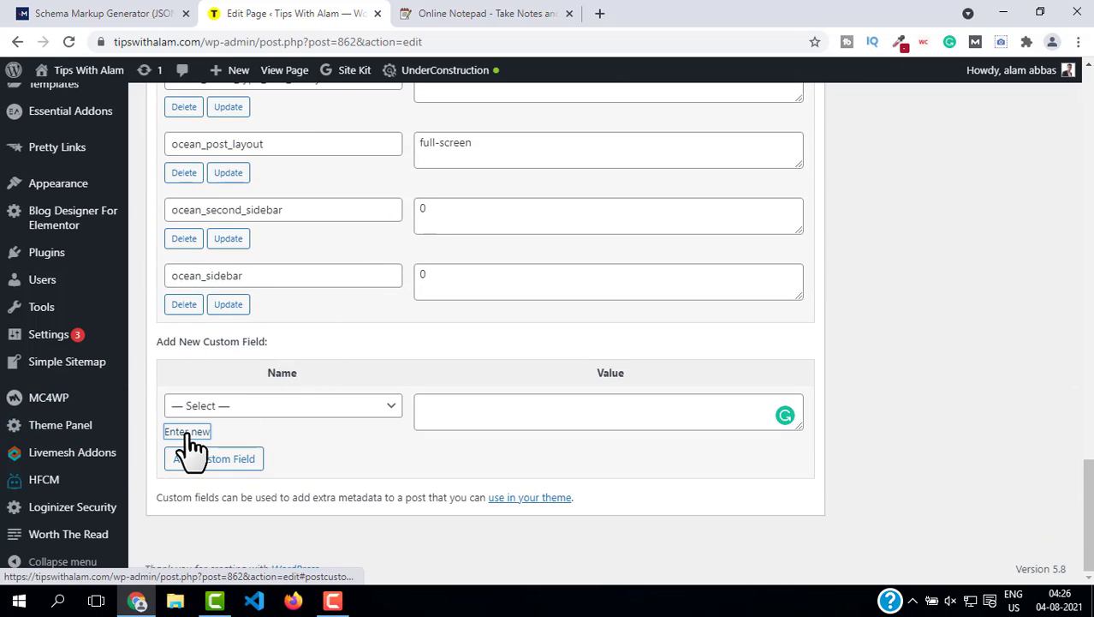
click(187, 433)
click(216, 399)
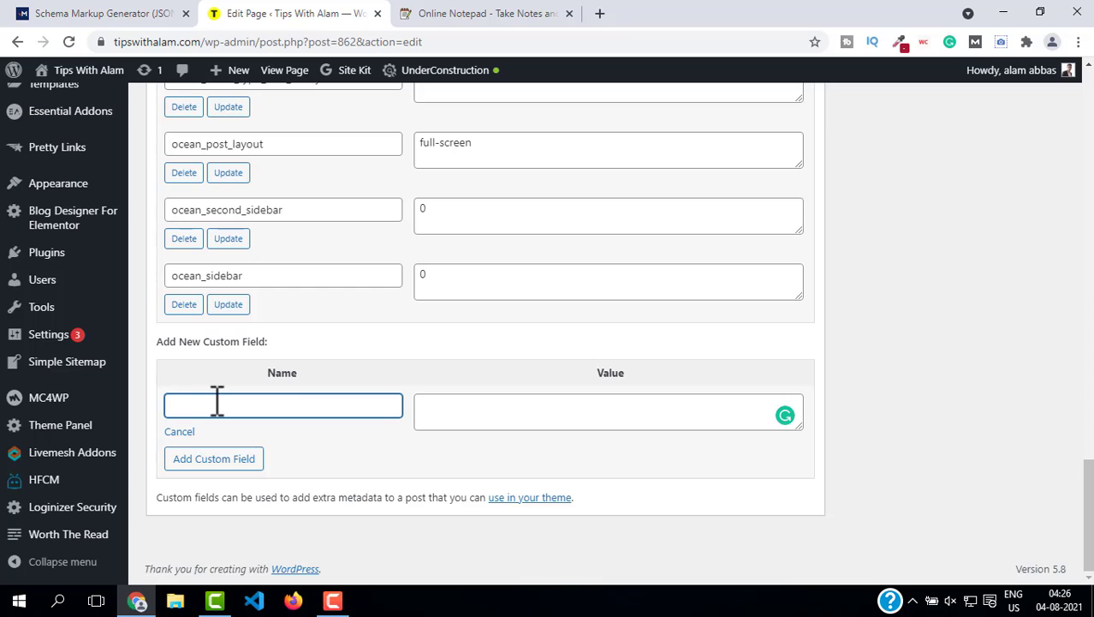
text(Website schema)
key(Tab)
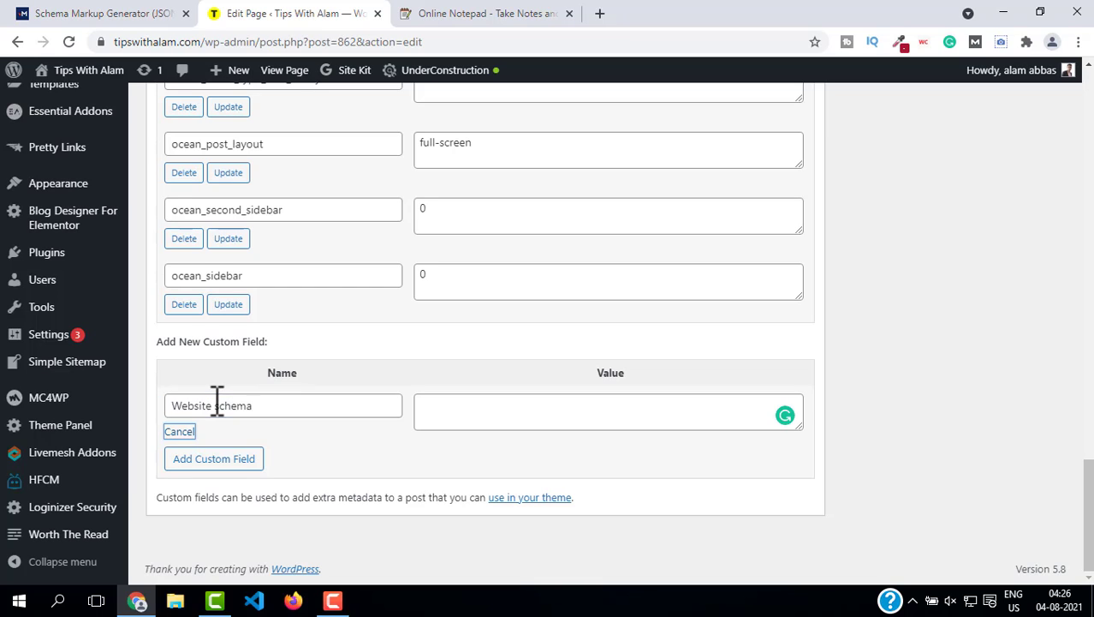
Step: Copy the Website JSON-LD script from the schema generator and paste it as the custom field's value
click(472, 408)
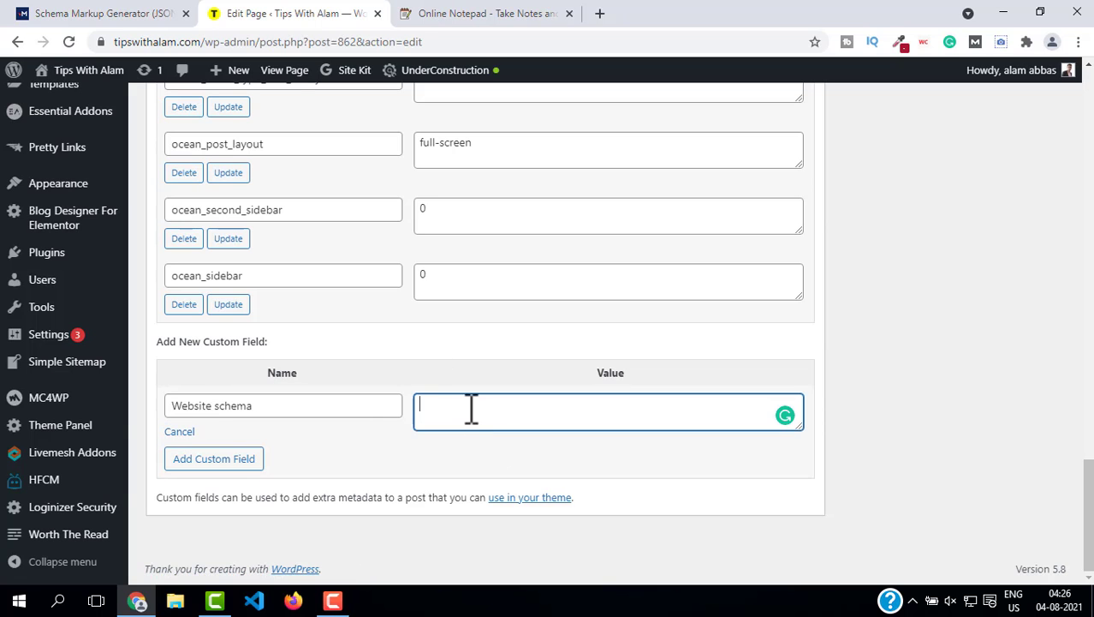
click(88, 13)
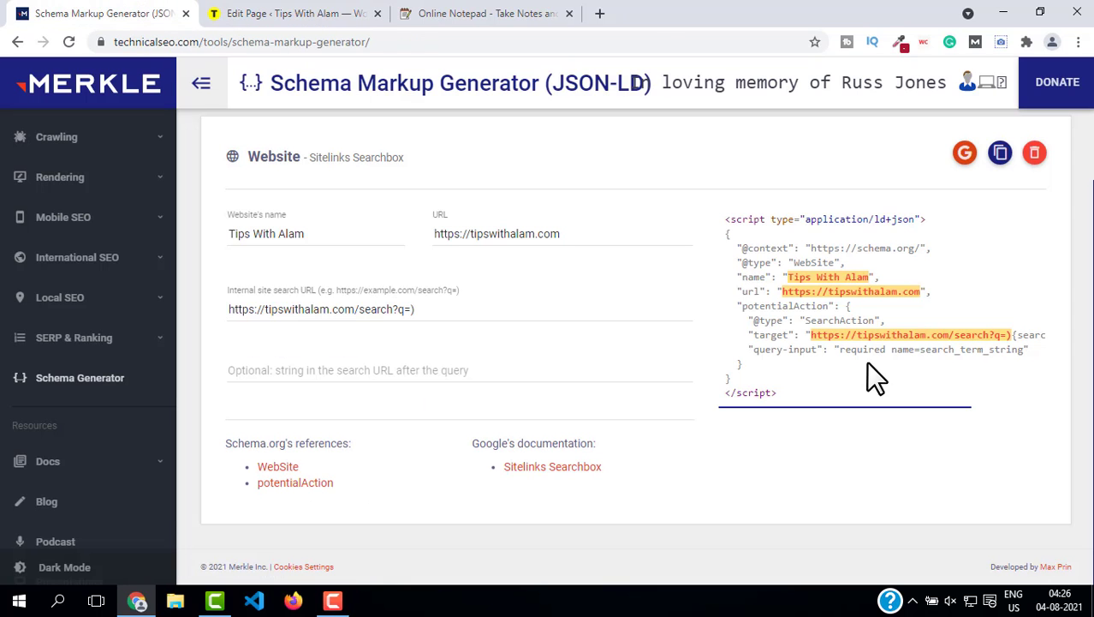
click(1000, 152)
click(475, 12)
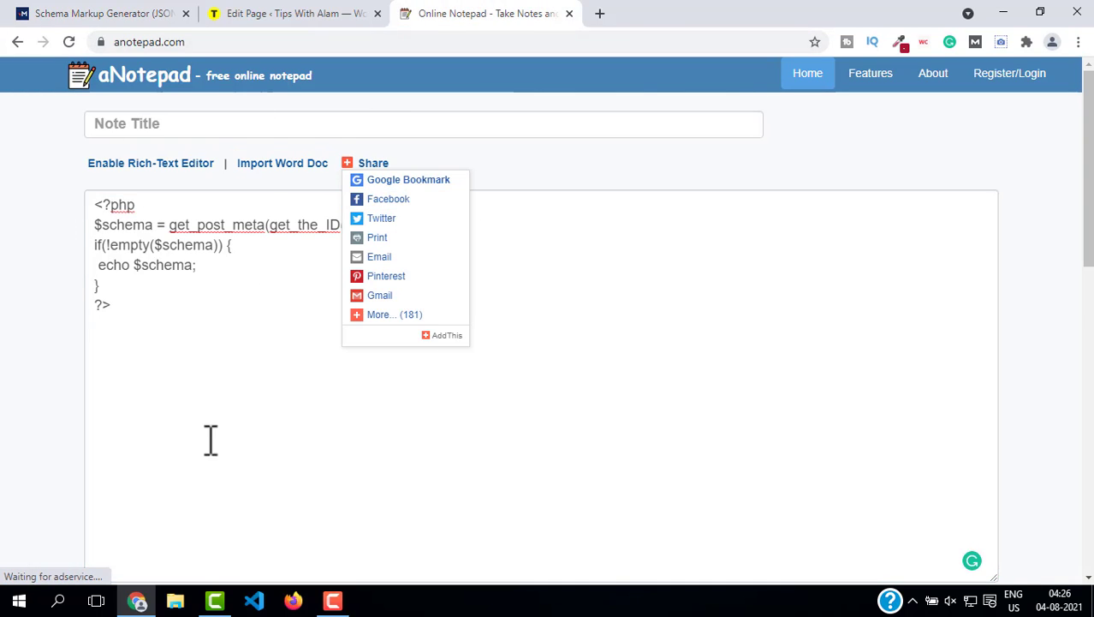
click(124, 341)
click(116, 12)
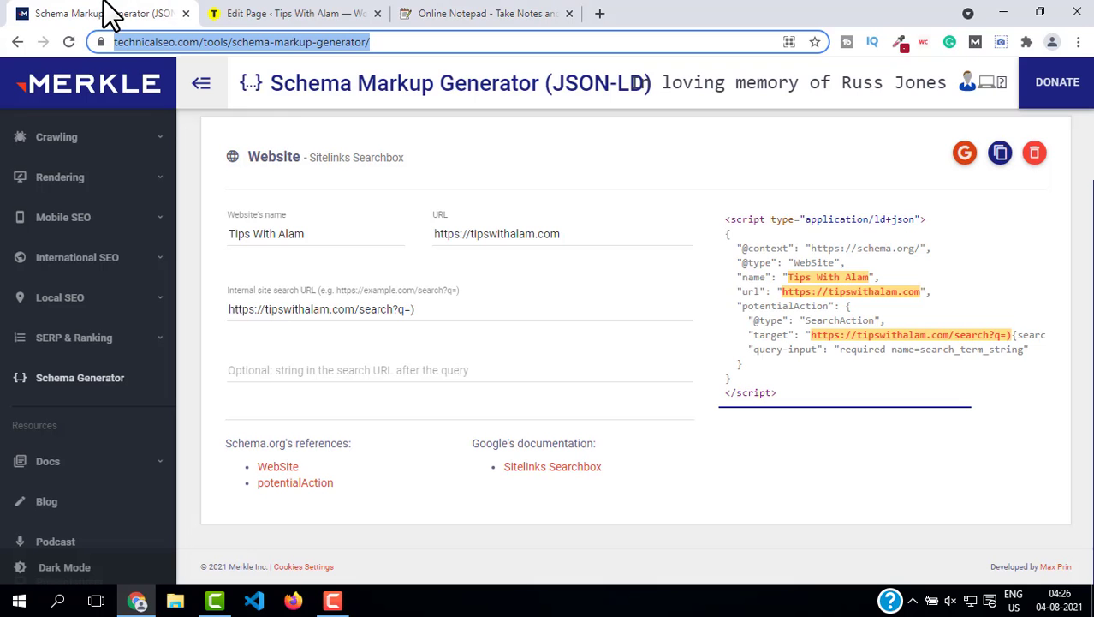
click(1011, 155)
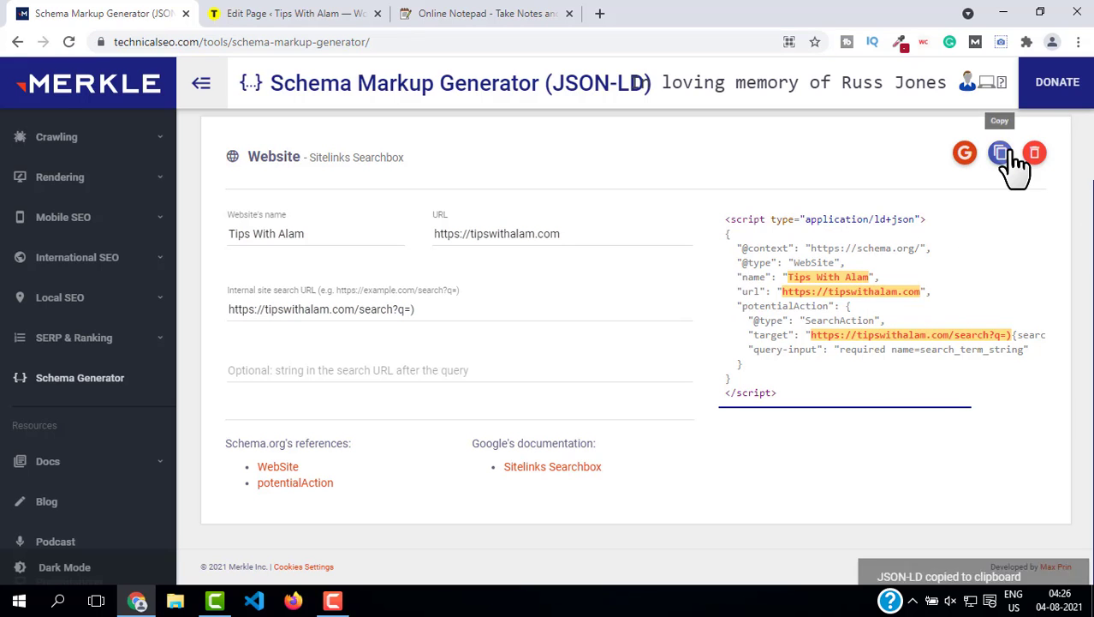
click(291, 11)
key(ctrl+v)
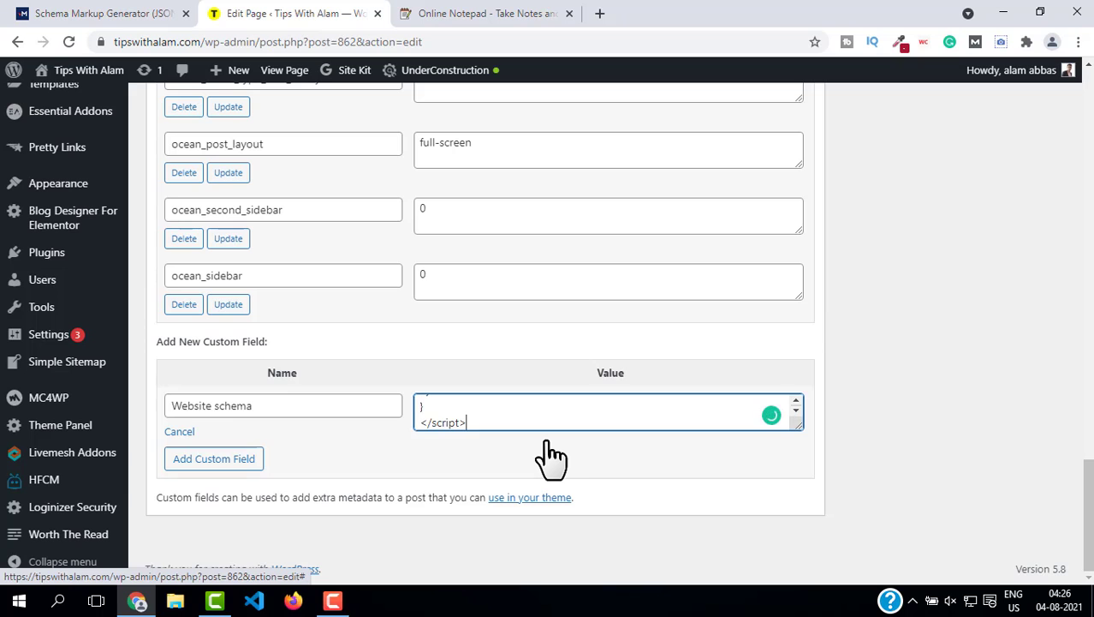
Step: Update the Home page and switch Under Construction Mode off
scroll(809, 357, up, 20)
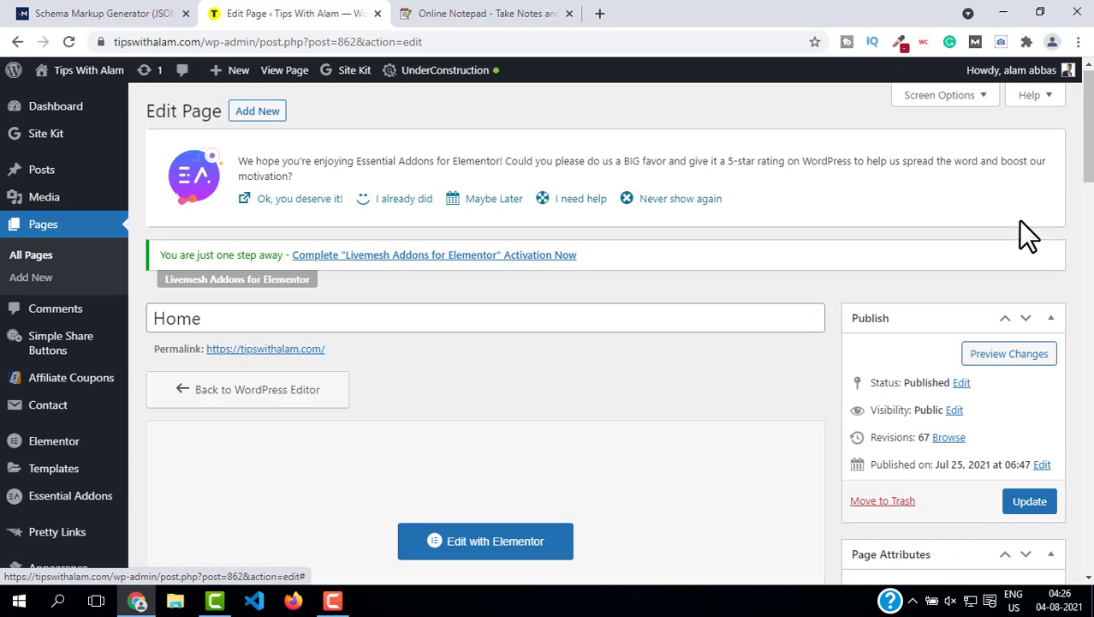
click(1027, 507)
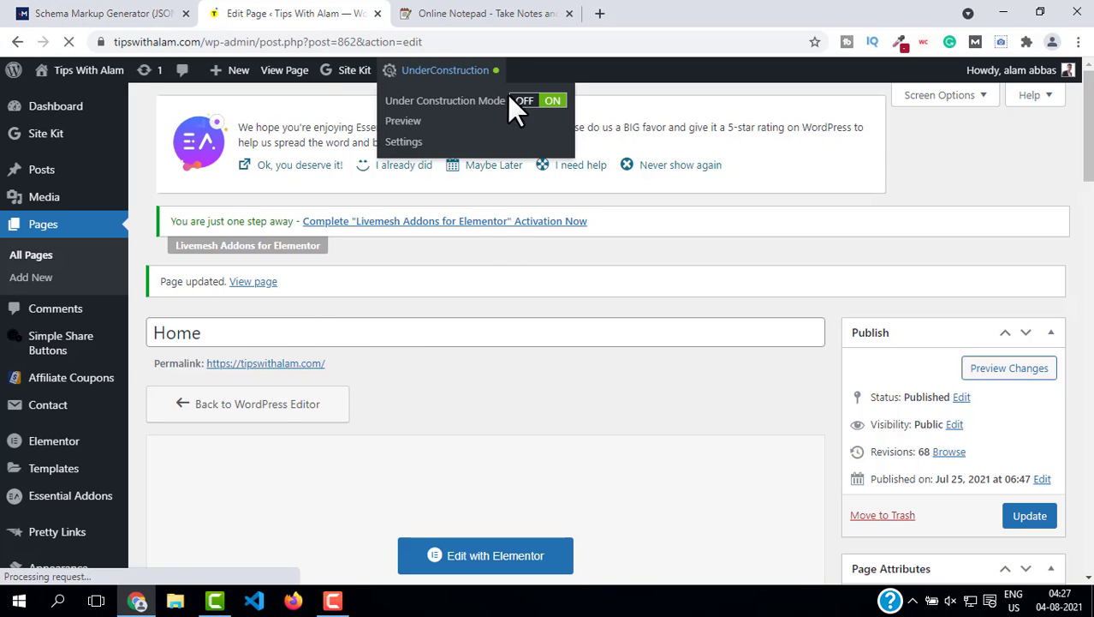
click(531, 100)
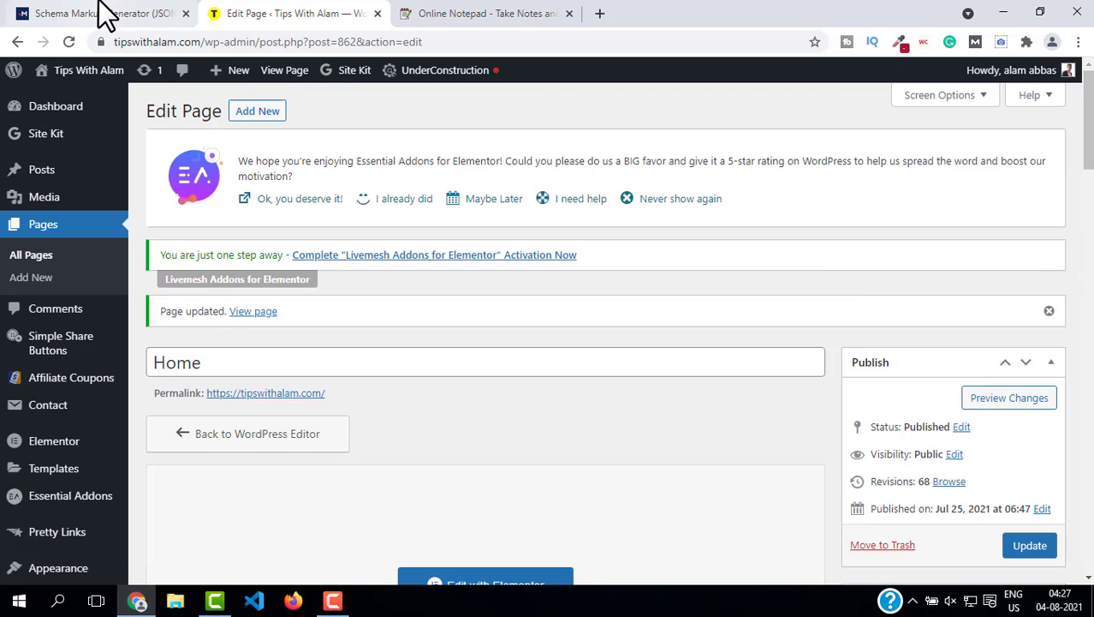
click(103, 13)
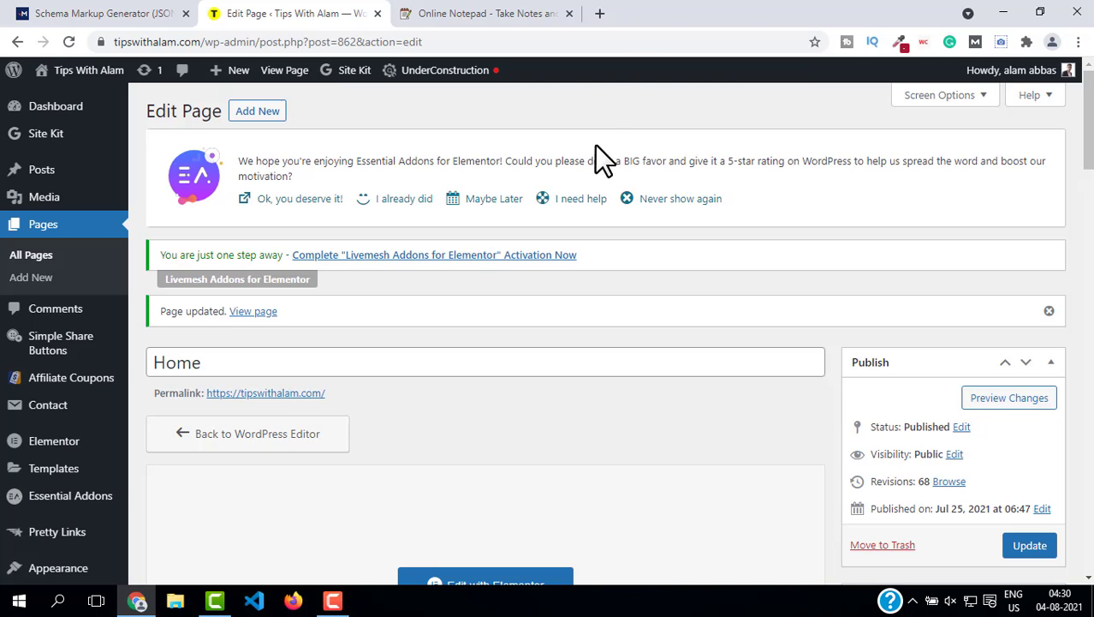
Step: In a new tab, search for "scheme testing tool" and open Google's Structured Data Testing Tool
key(ctrl+t)
text(sche)
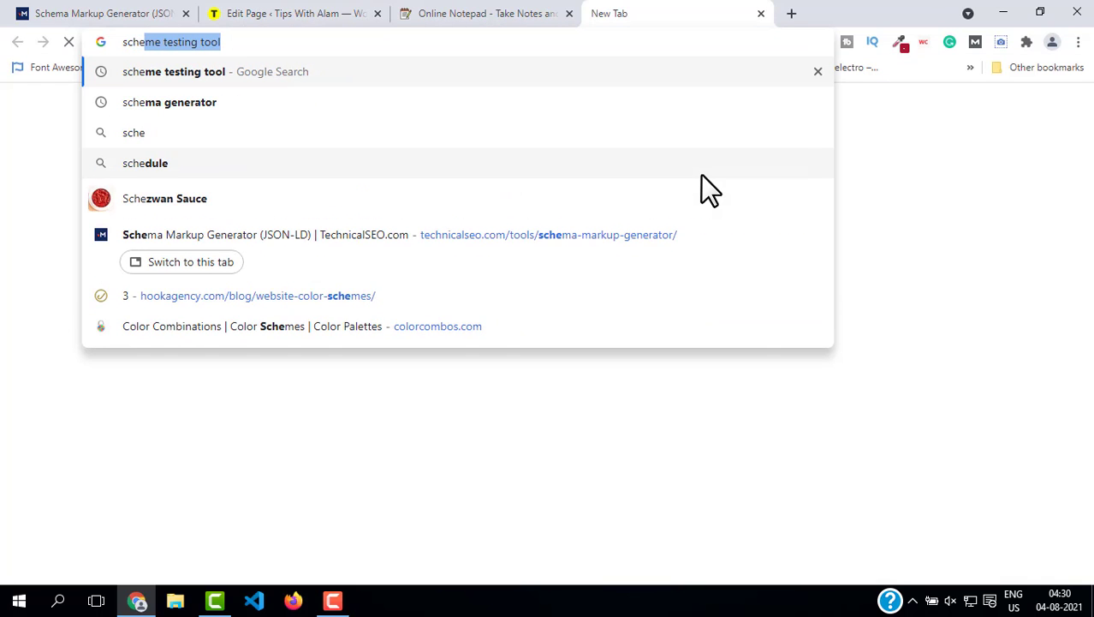
key(Right)
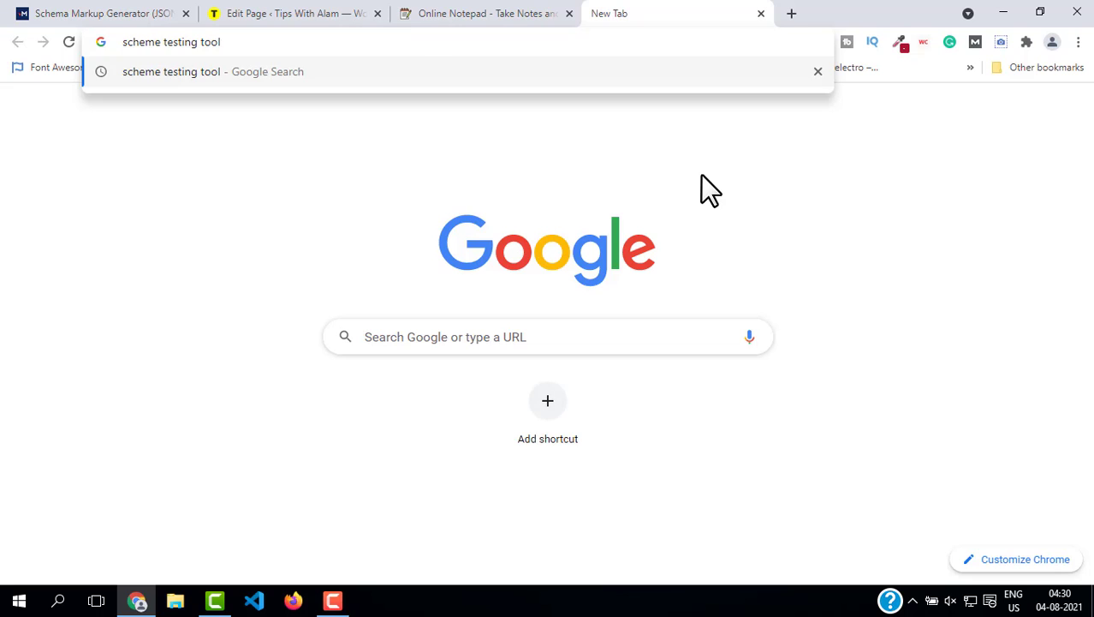
key(Return)
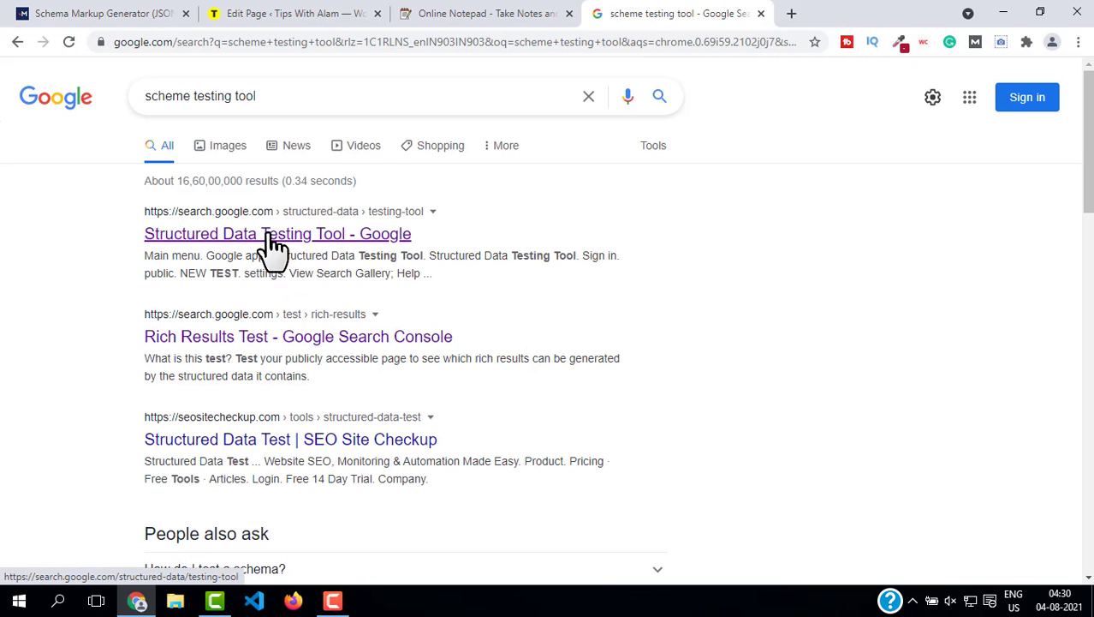
click(293, 234)
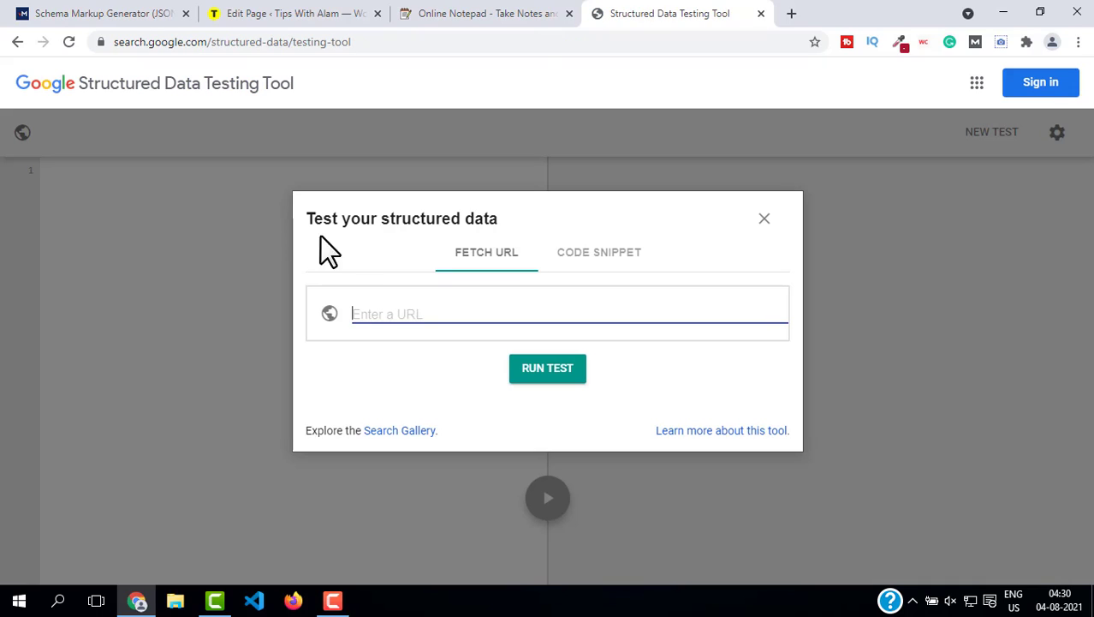
text(https://tipswithalam.com)
key(Return)
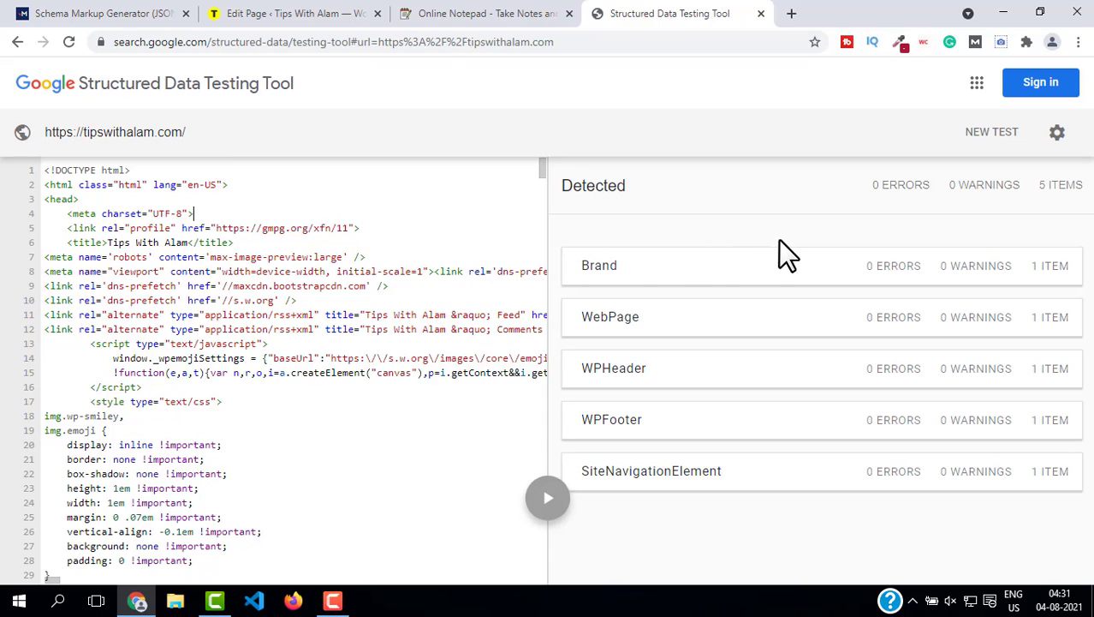
double_click(569, 187)
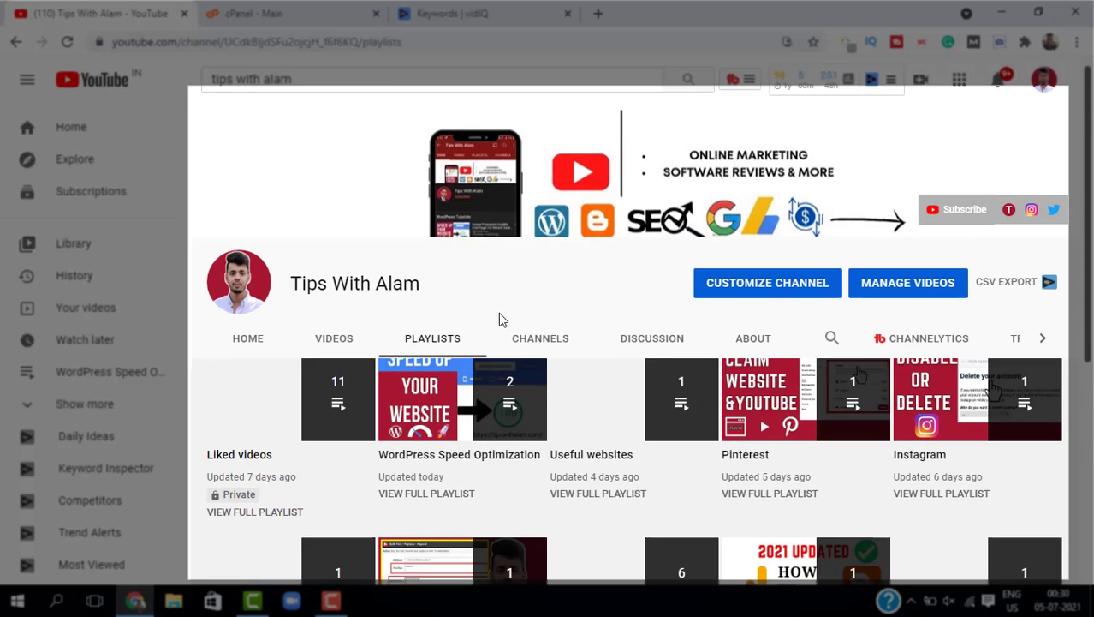
scroll(848, 535, down, 2)
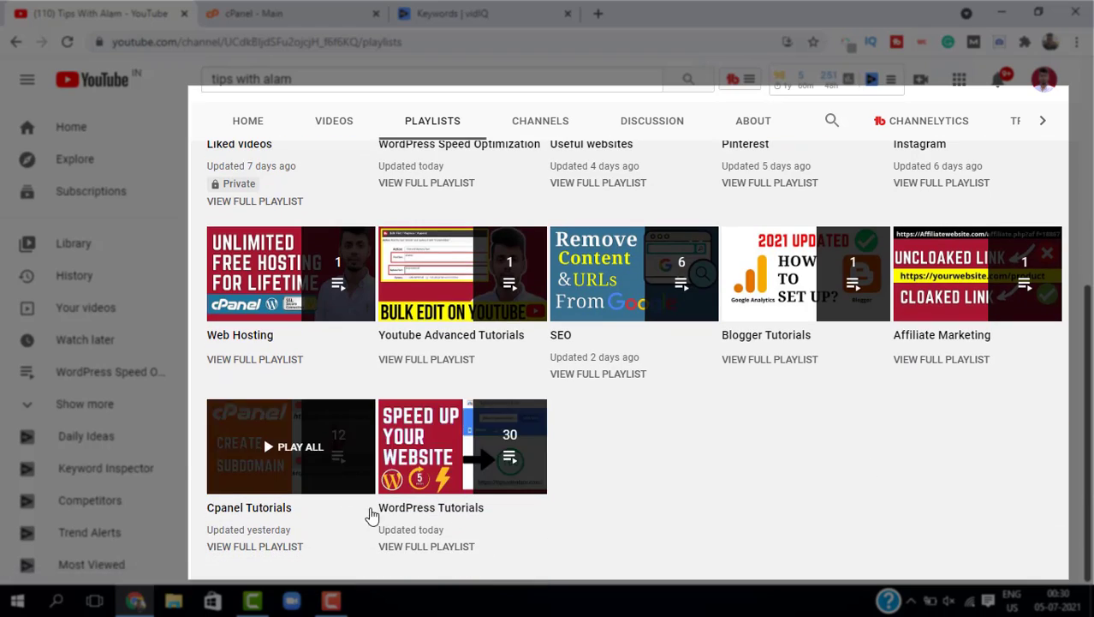
scroll(542, 310, up, 5)
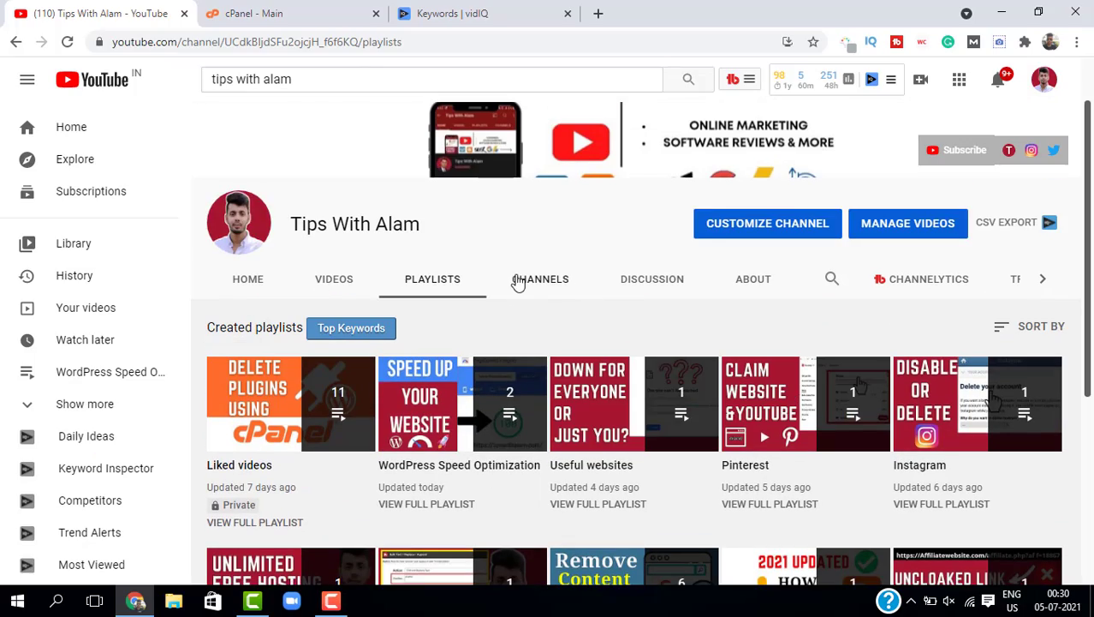
click(437, 351)
scroll(494, 315, down, 5)
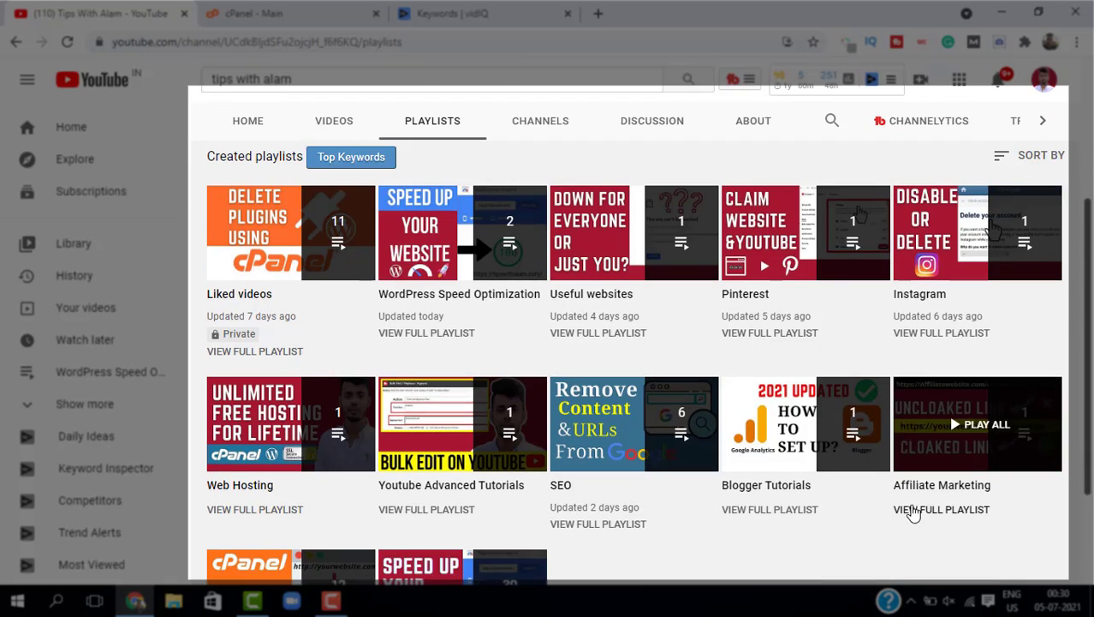
scroll(319, 531, down, 1)
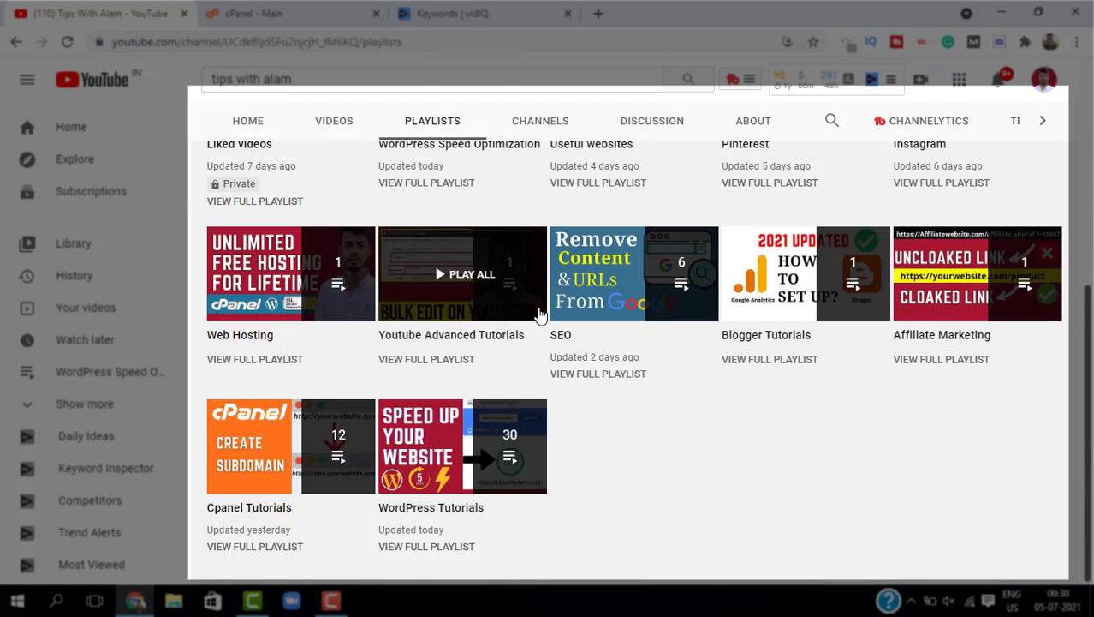
scroll(701, 344, up, 2)
scroll(701, 344, up, 2)
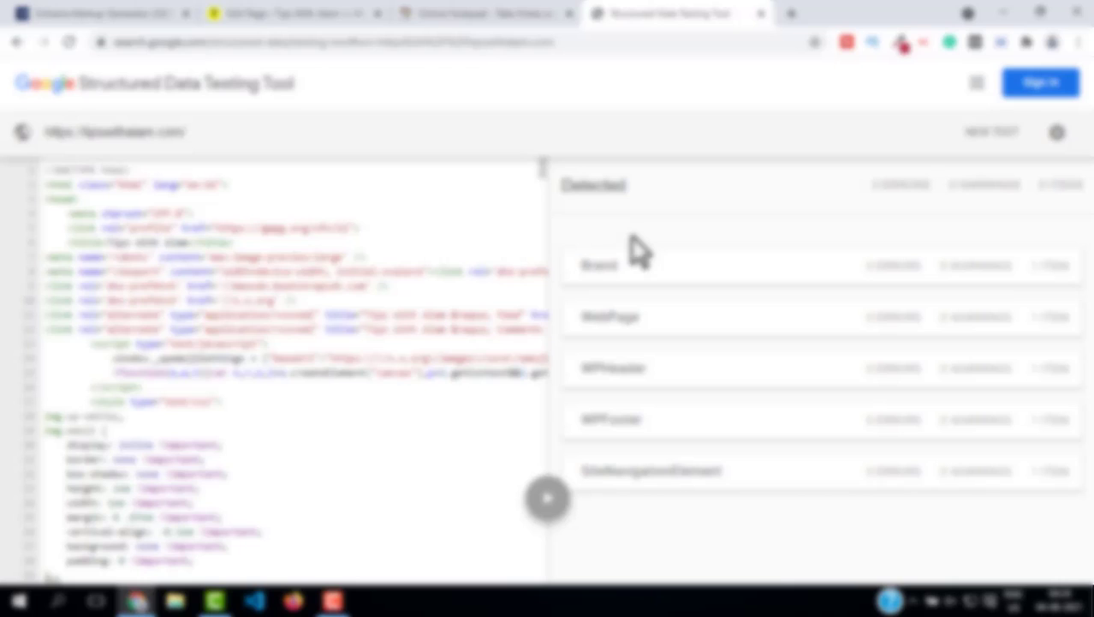